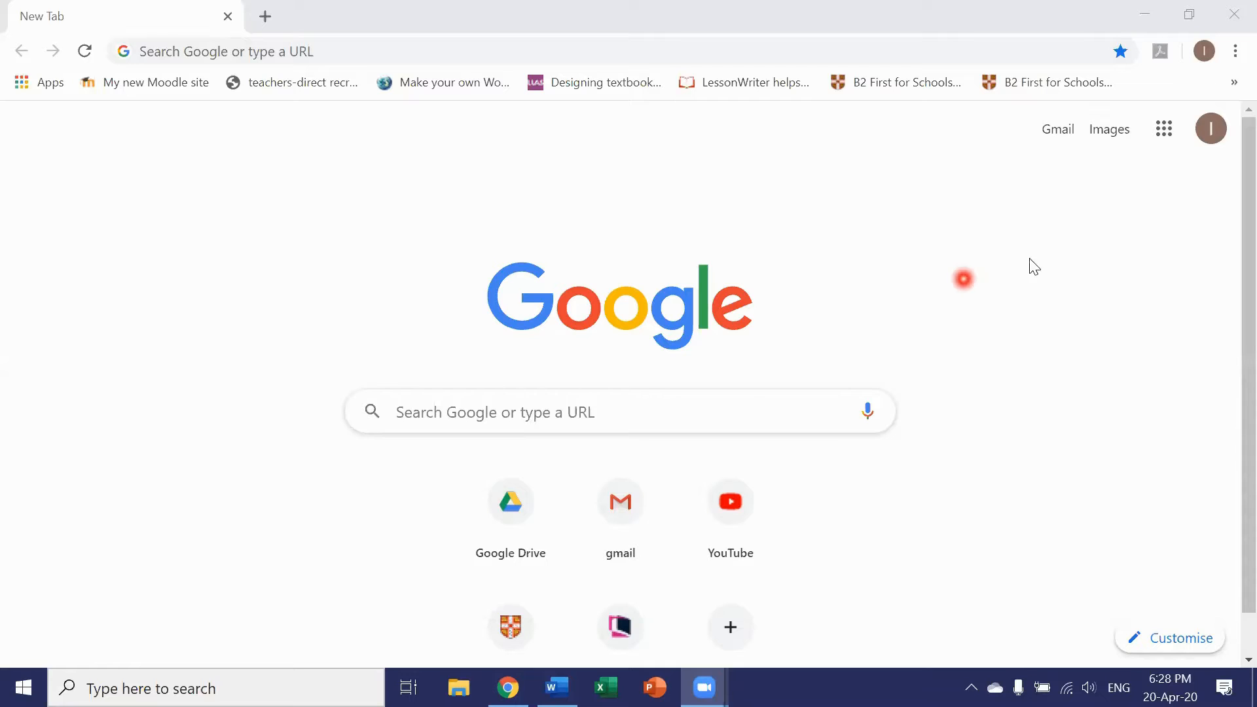
Search the web for "onenote online" and open the Microsoft OneNote site from the results.
{"action": "left_click", "coordinate": [360, 49]}
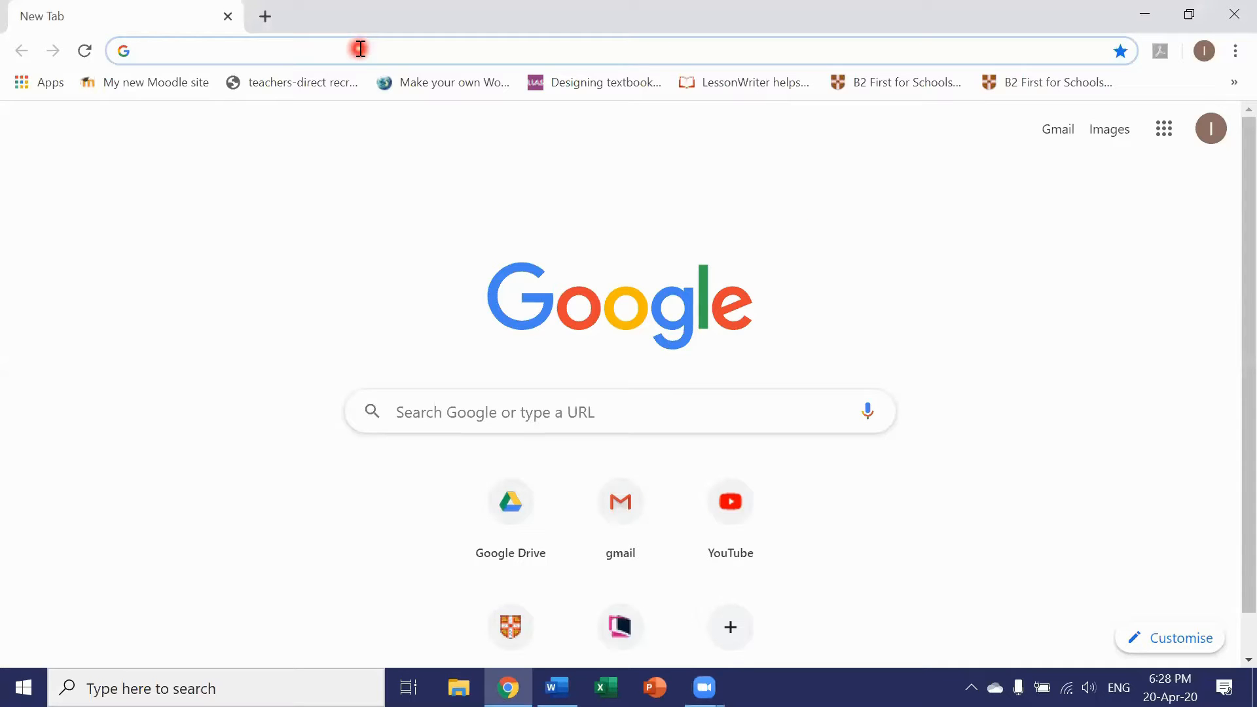
{"action": "type", "text": "onenote online"}
{"action": "key", "text": "Return"}
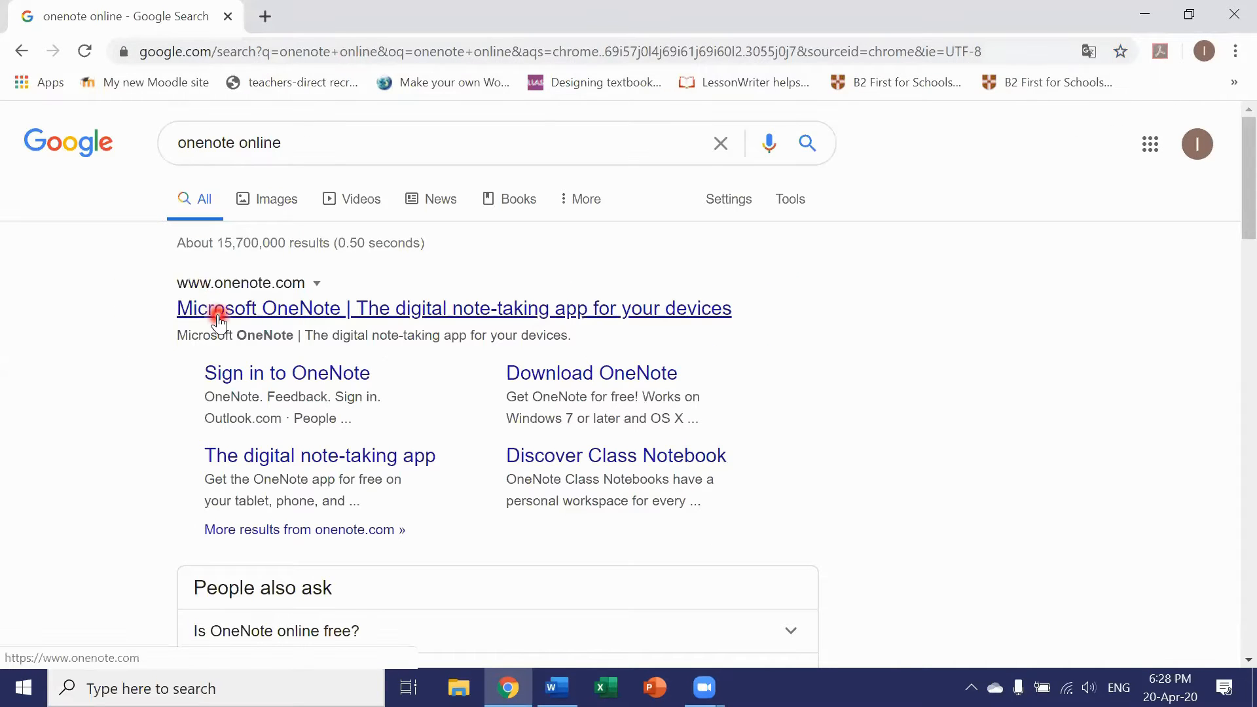
{"action": "left_click", "coordinate": [218, 313]}
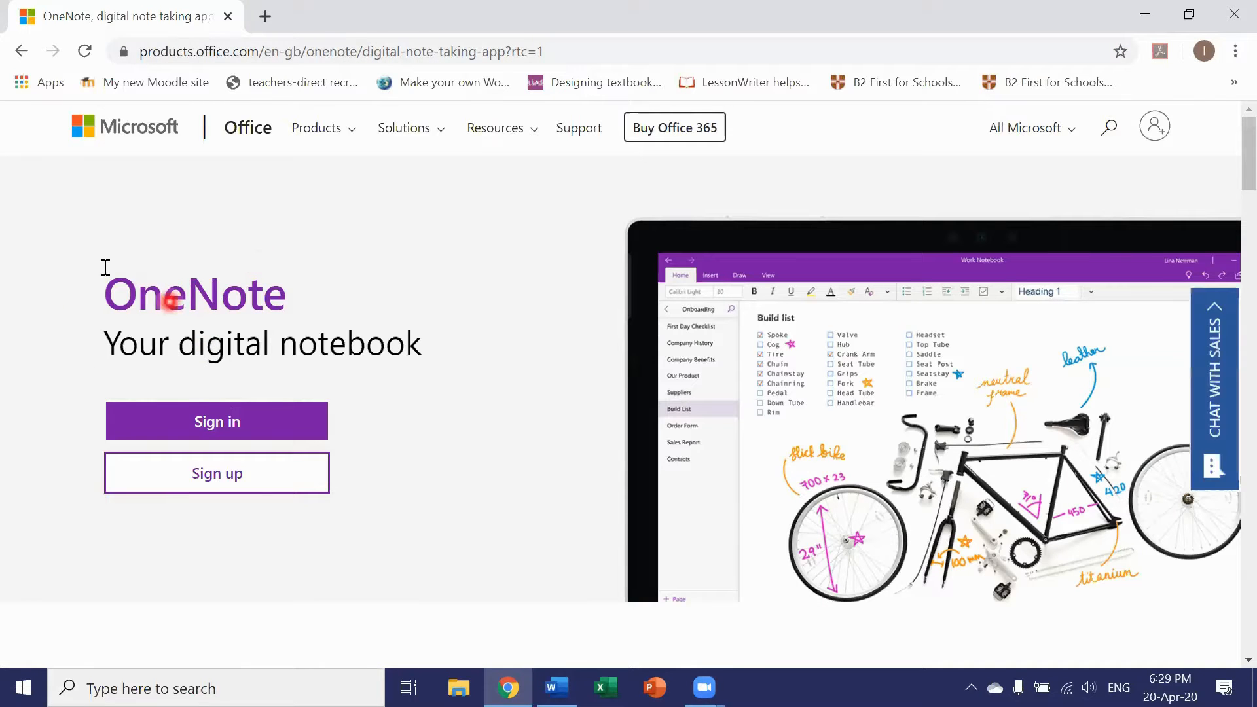
Sign in to OneNote with the Microsoft account password.
{"action": "left_click", "coordinate": [219, 424]}
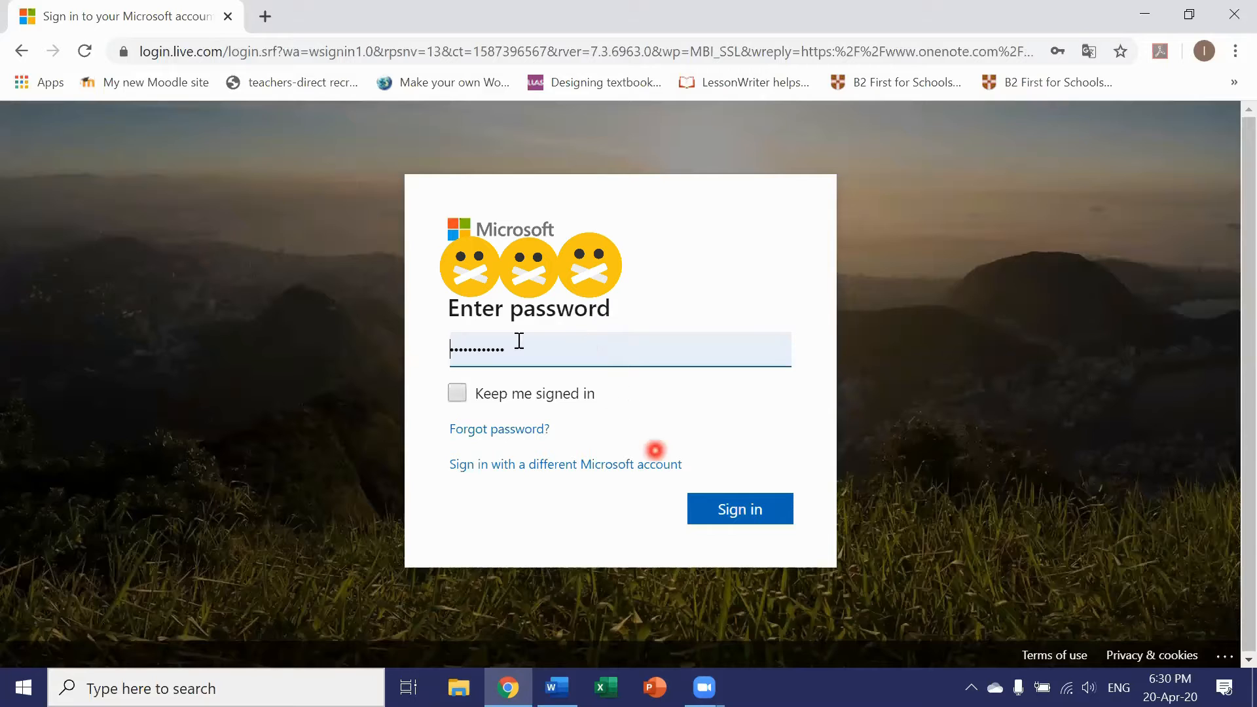
{"action": "left_click", "coordinate": [747, 511]}
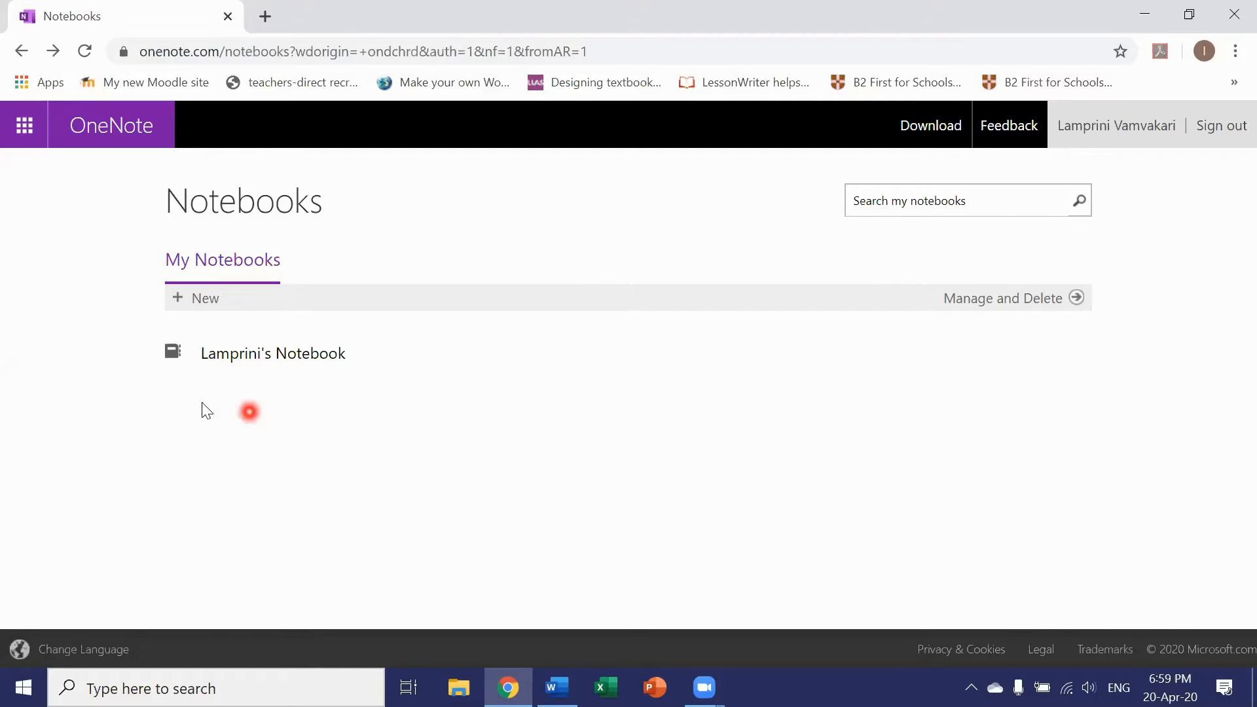
Create a new notebook named IT.
{"action": "left_click", "coordinate": [181, 301]}
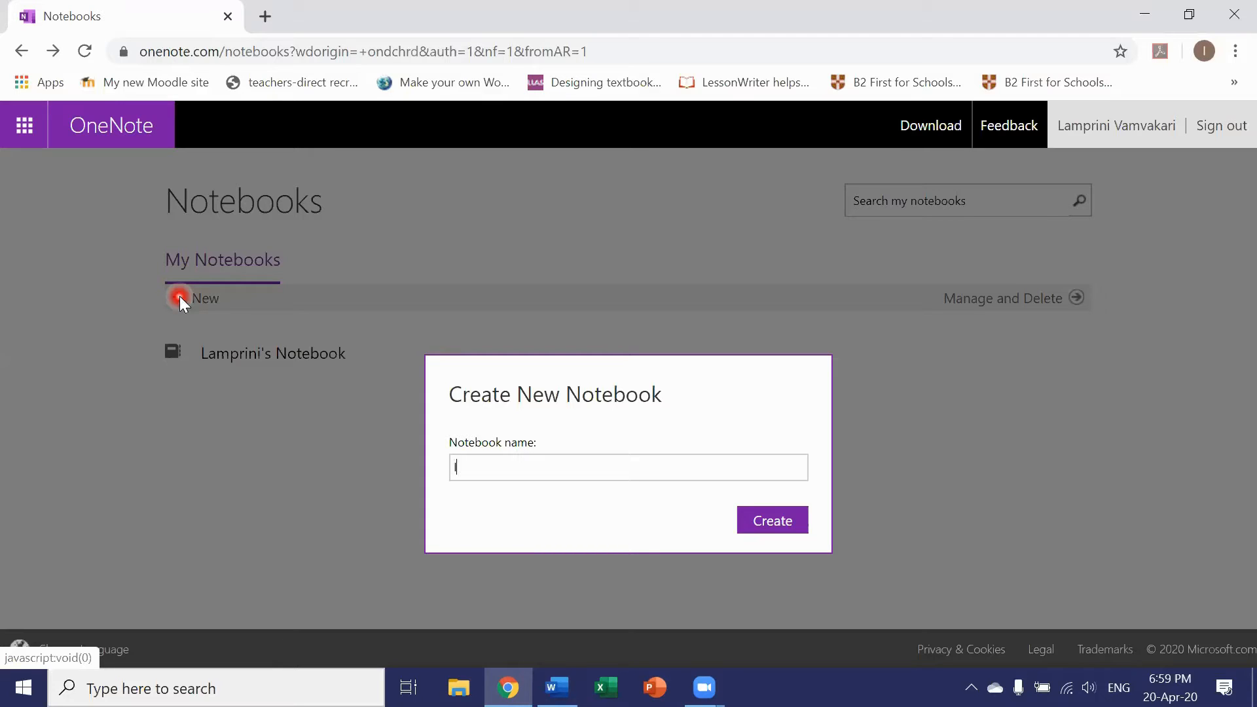
{"action": "type", "text": "IT"}
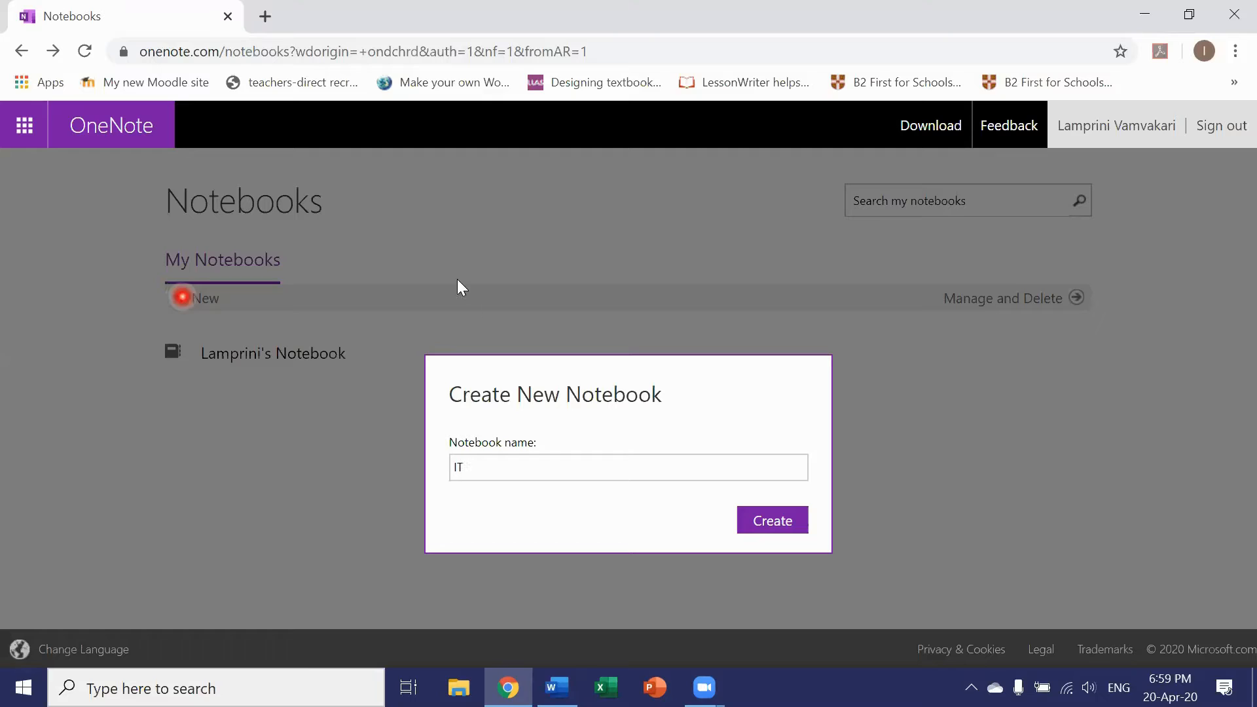
{"action": "left_click", "coordinate": [777, 524]}
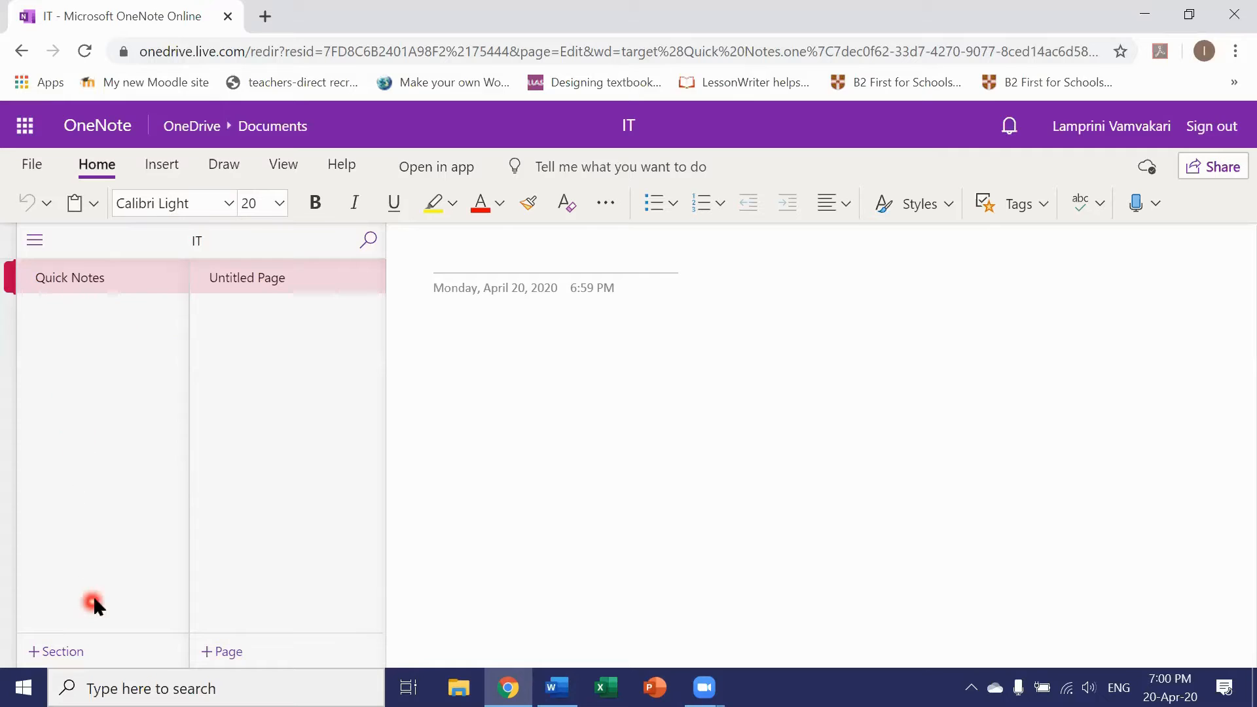
Rename the Quick Notes section of the notebook as Word.
{"action": "right_click", "coordinate": [77, 283]}
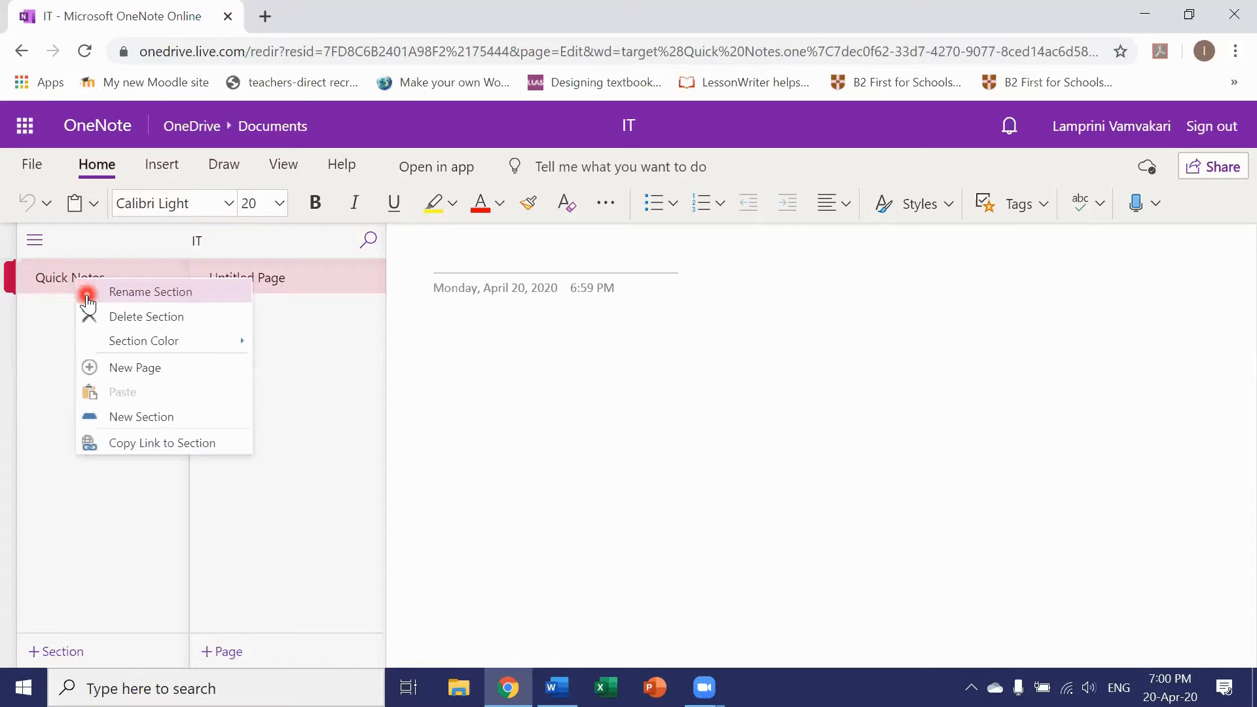
{"action": "left_click", "coordinate": [87, 295]}
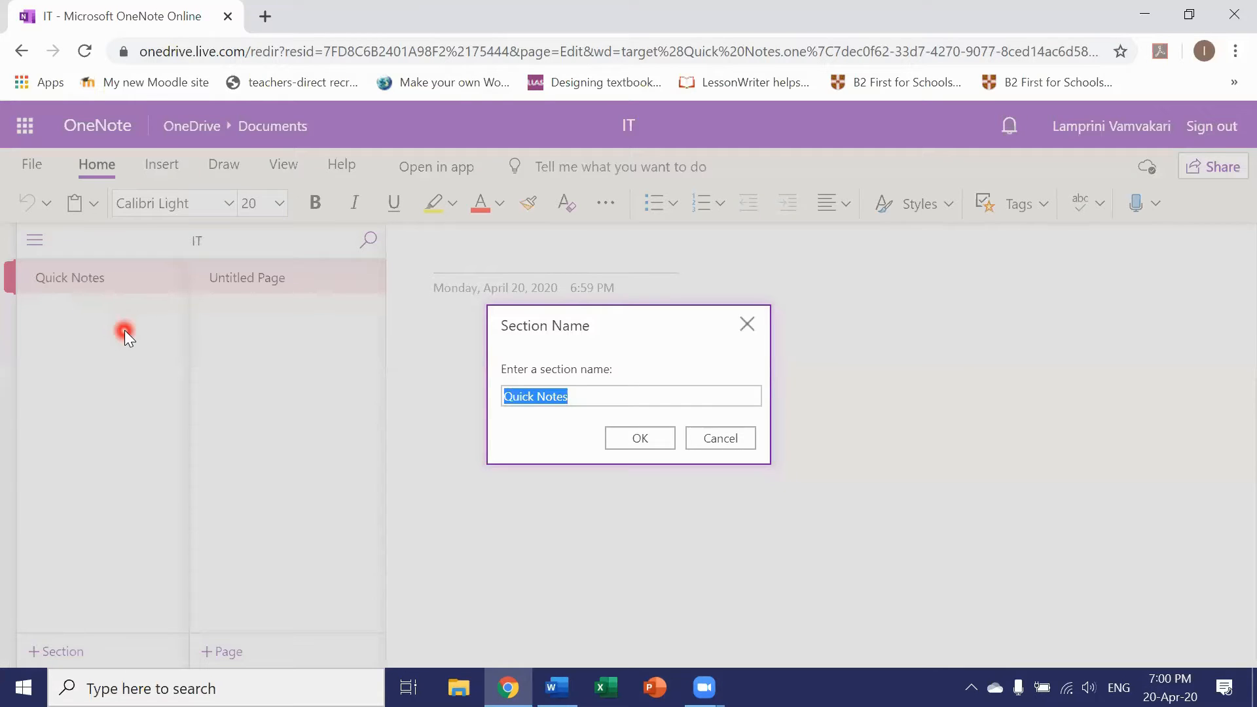
{"action": "type", "text": "Word"}
{"action": "left_click", "coordinate": [640, 438]}
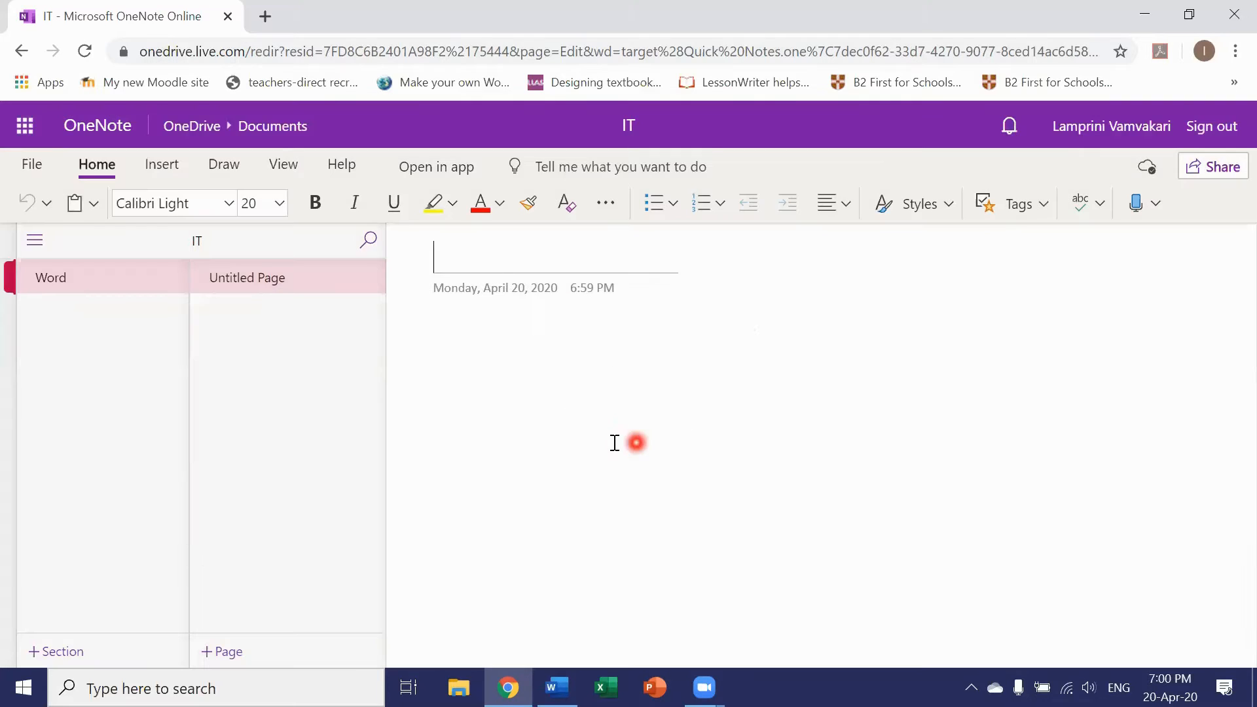
Add two more sections to the notebook, named Excel and OneNote.
{"action": "left_click", "coordinate": [66, 651]}
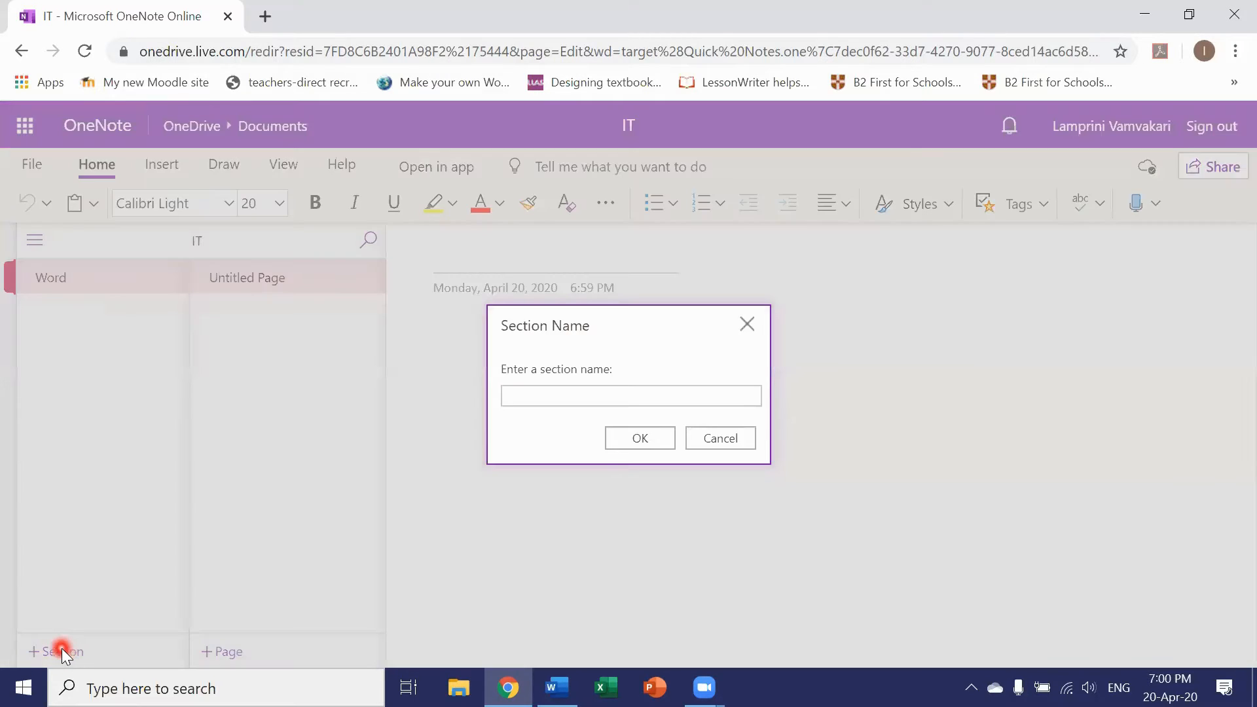
{"action": "type", "text": "Excel"}
{"action": "left_click", "coordinate": [626, 445]}
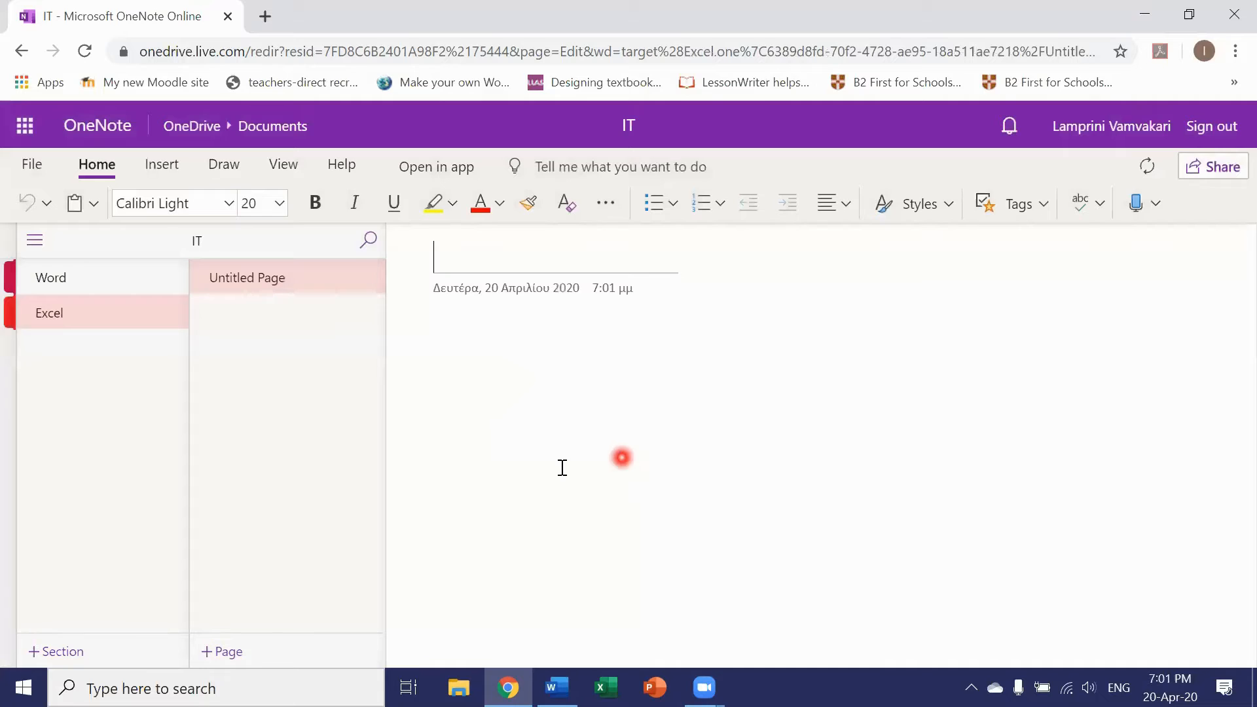
{"action": "left_click", "coordinate": [62, 651]}
{"action": "type", "text": "OneNote"}
{"action": "left_click", "coordinate": [621, 439]}
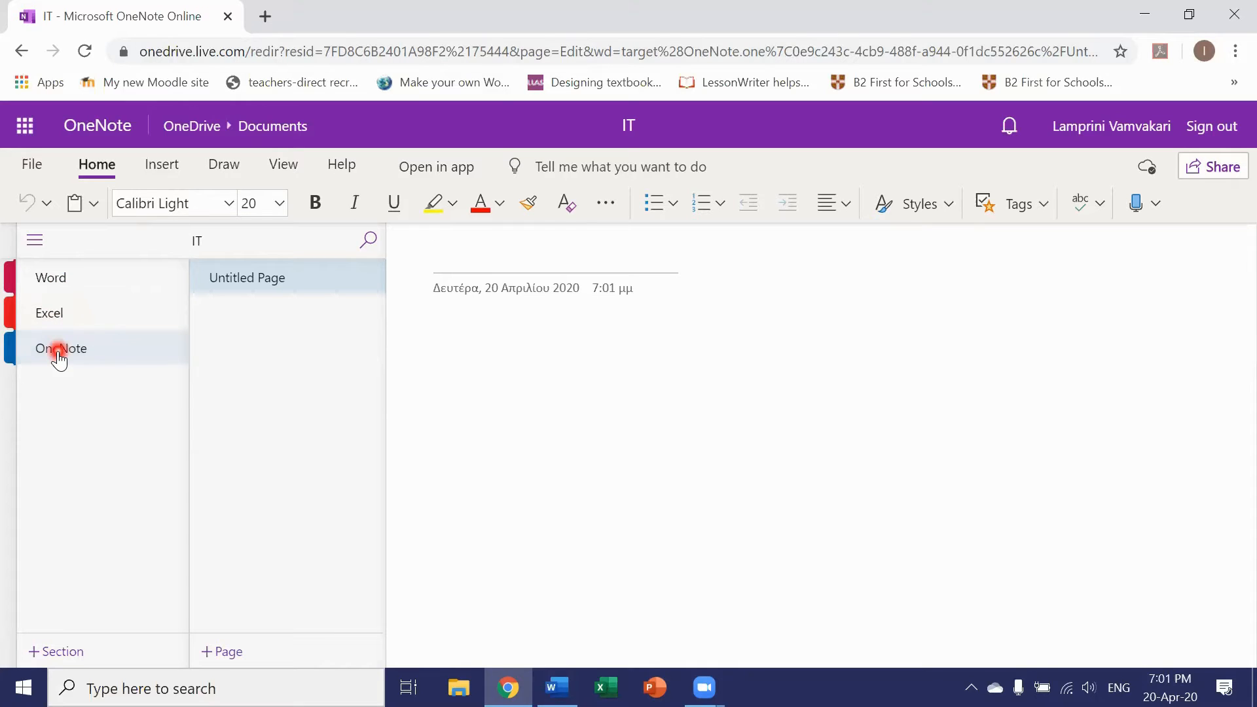
Give the untitled page in the Word section the title "Beginner's guide".
{"action": "left_click", "coordinate": [74, 291]}
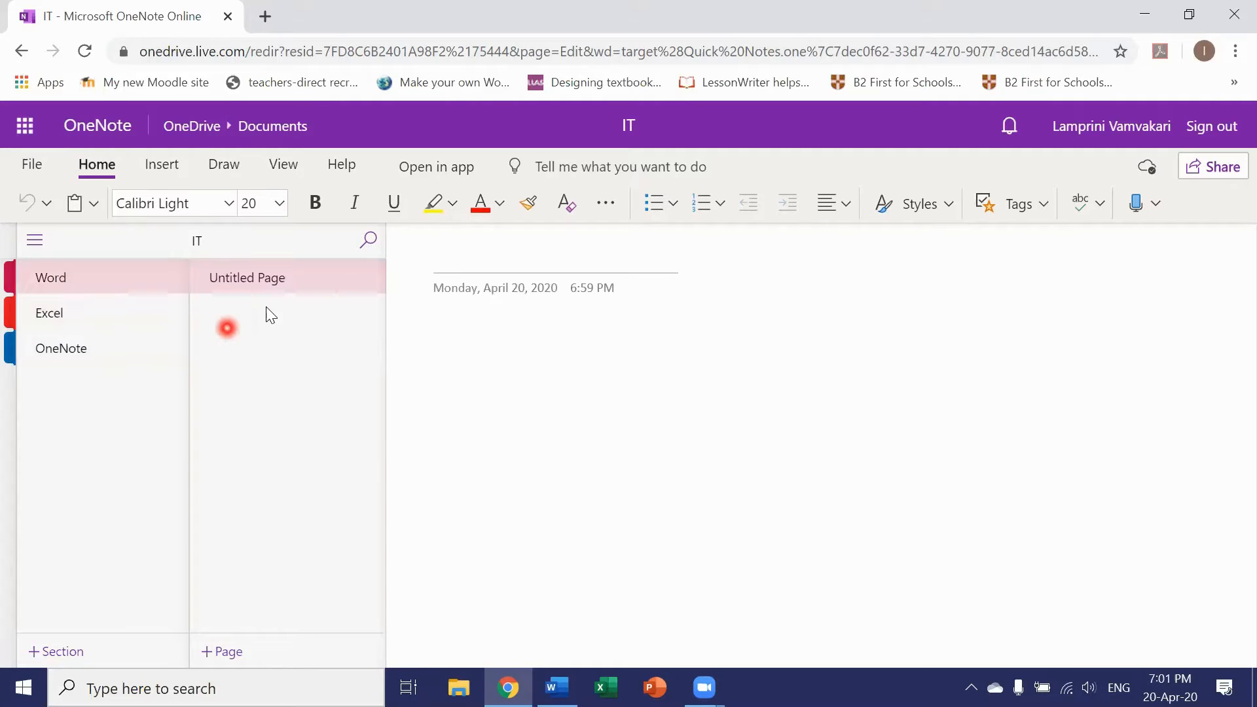
{"action": "left_click", "coordinate": [290, 280]}
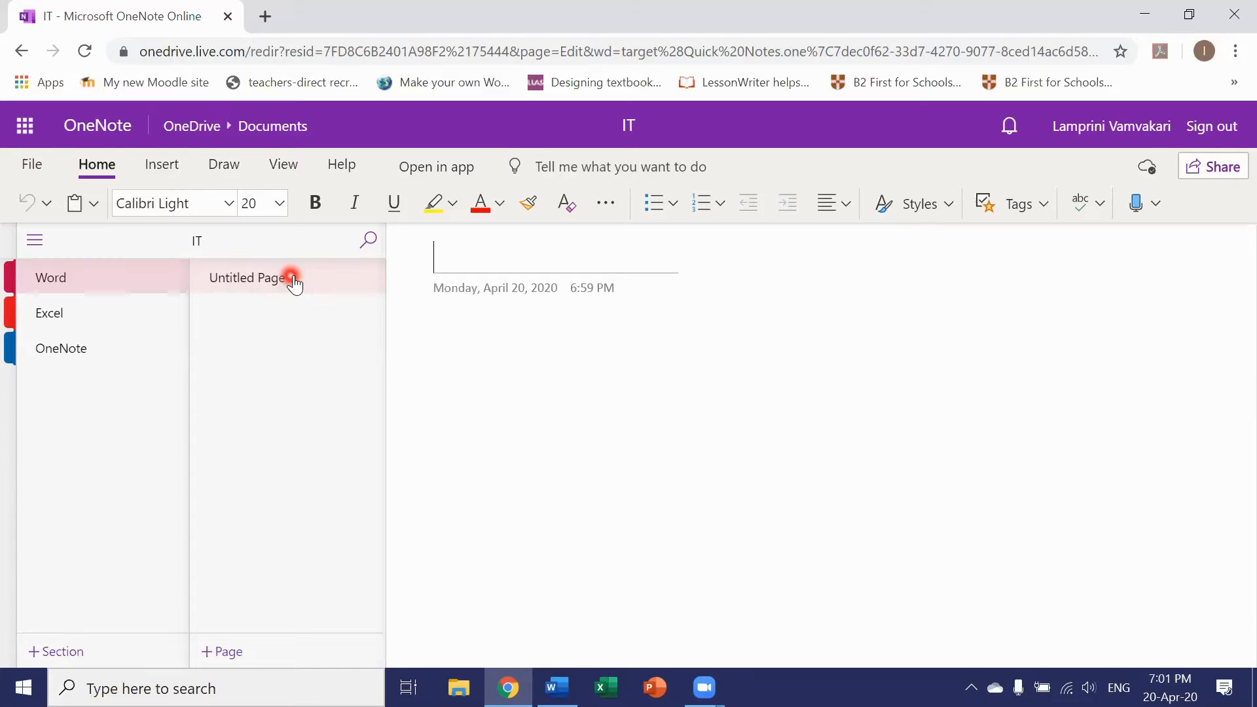
{"action": "left_click", "coordinate": [461, 258]}
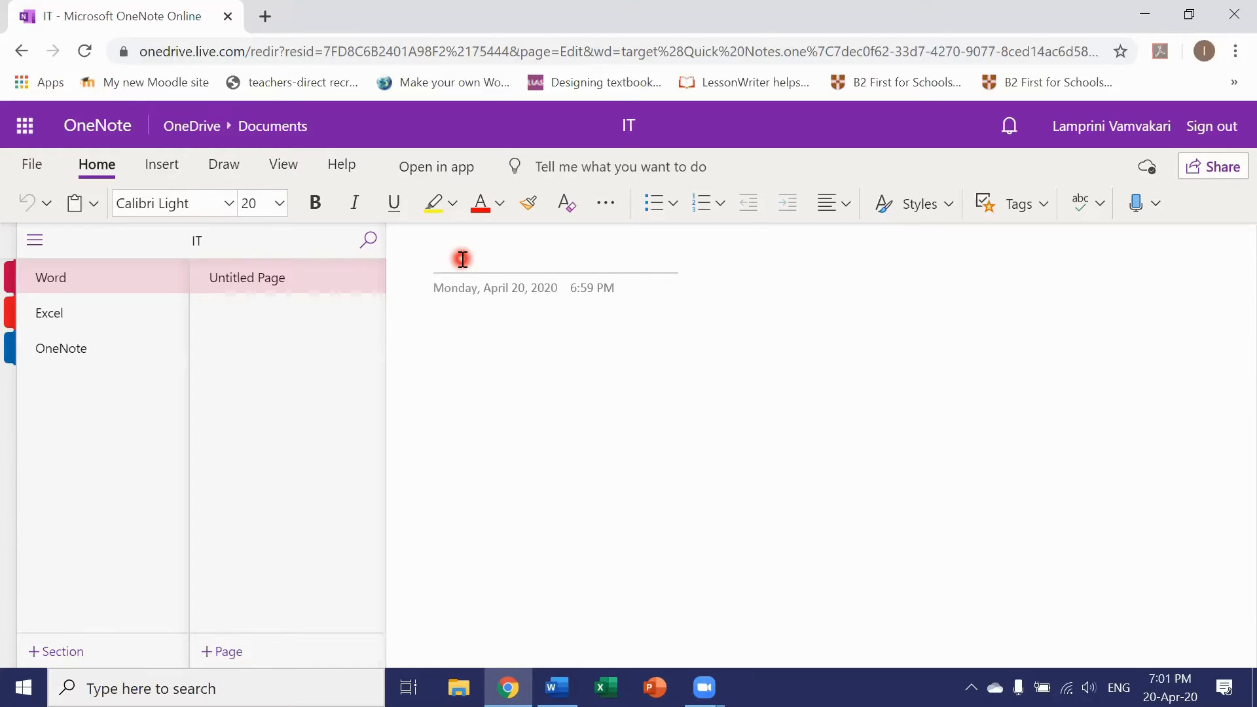
{"action": "type", "text": "Begin"}
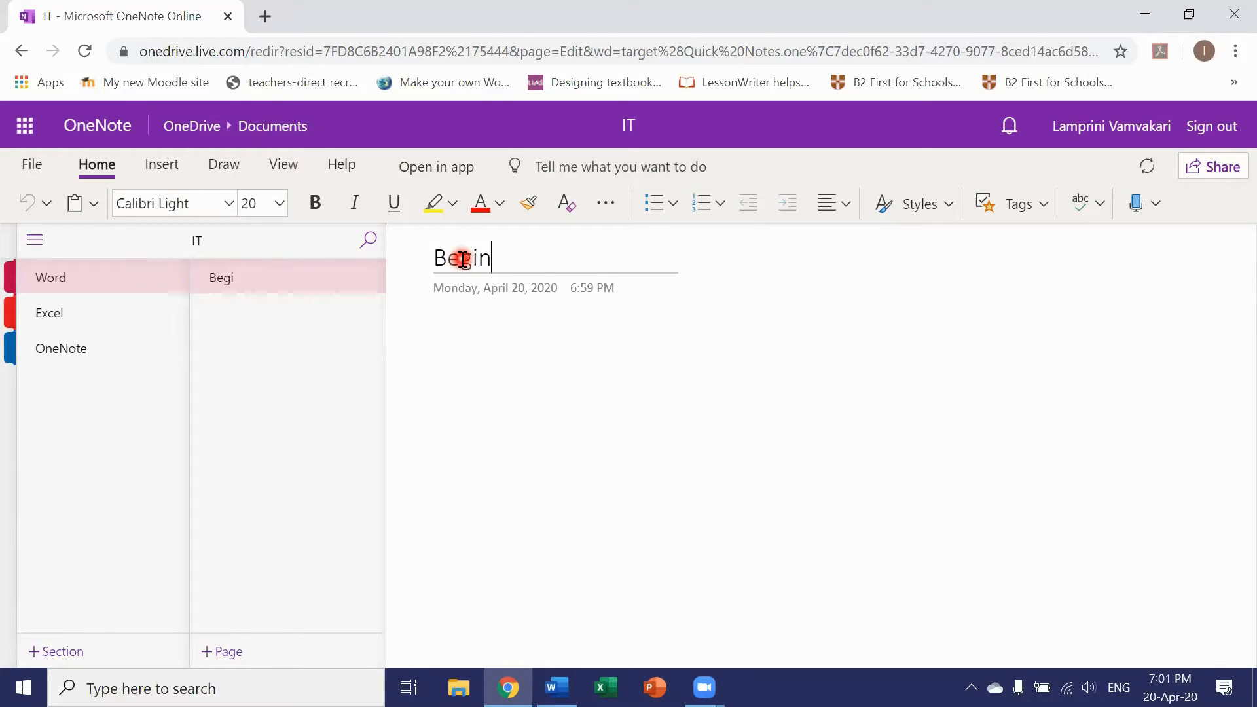
{"action": "type", "text": "ner's guide"}
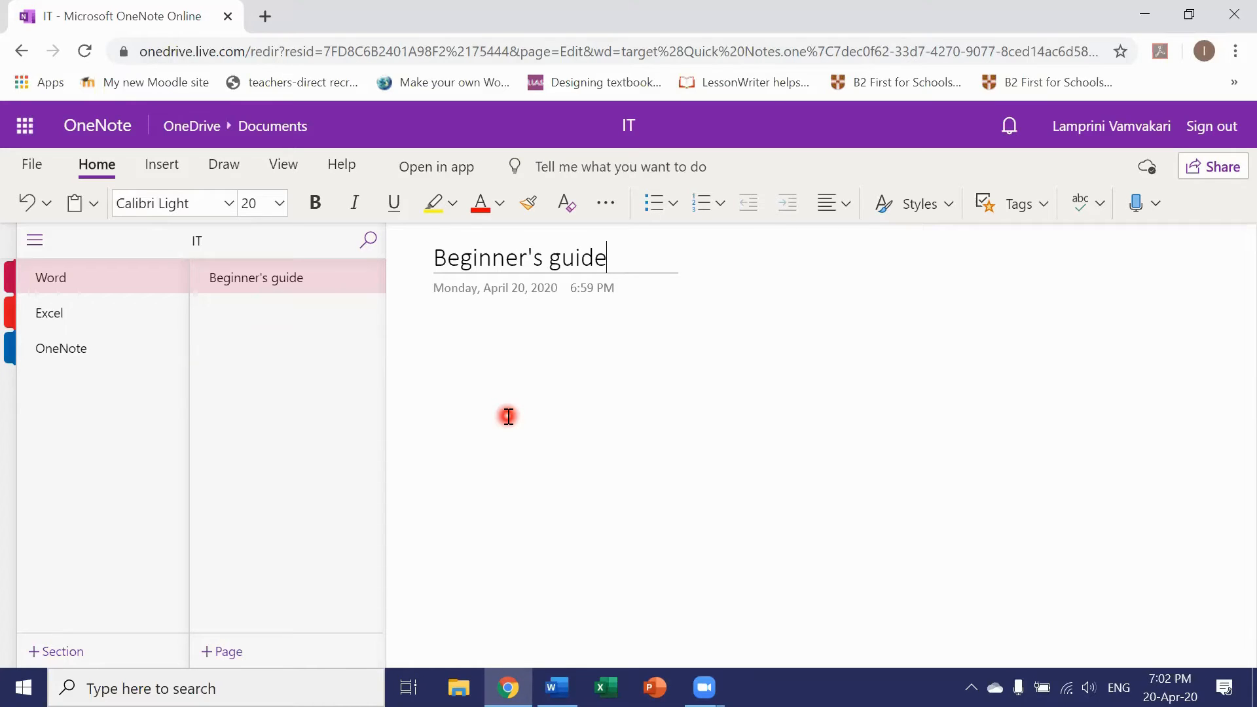
Write the lines "Blank document", "Template", "Table" and "Image" in the body of the Beginner's guide page.
{"action": "left_click", "coordinate": [442, 337]}
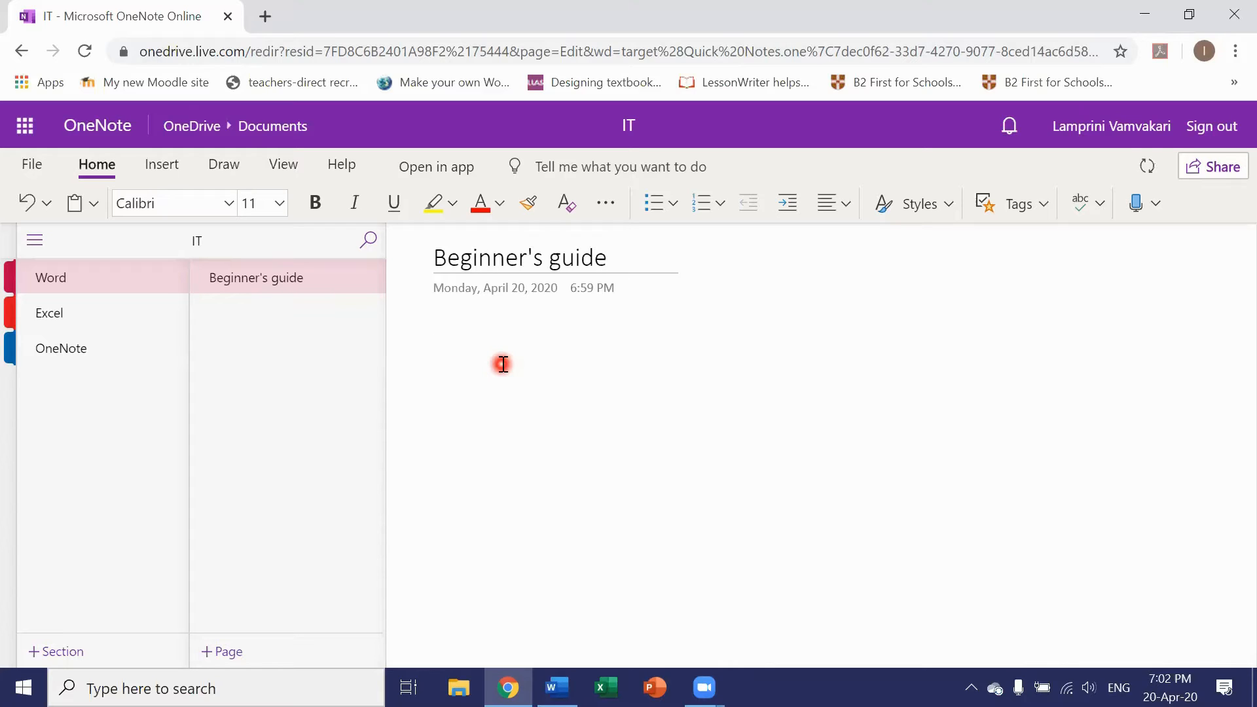
{"action": "type", "text": "Crw"}
{"action": "key", "text": "BackSpace"}
{"action": "key", "text": "BackSpace"}
{"action": "key", "text": "BackSpace"}
{"action": "type", "text": "Blank do"}
{"action": "type", "text": "cud"}
{"action": "key", "text": "BackSpace"}
{"action": "type", "text": "ment"}
{"action": "key", "text": "Return"}
{"action": "type", "text": "Template"}
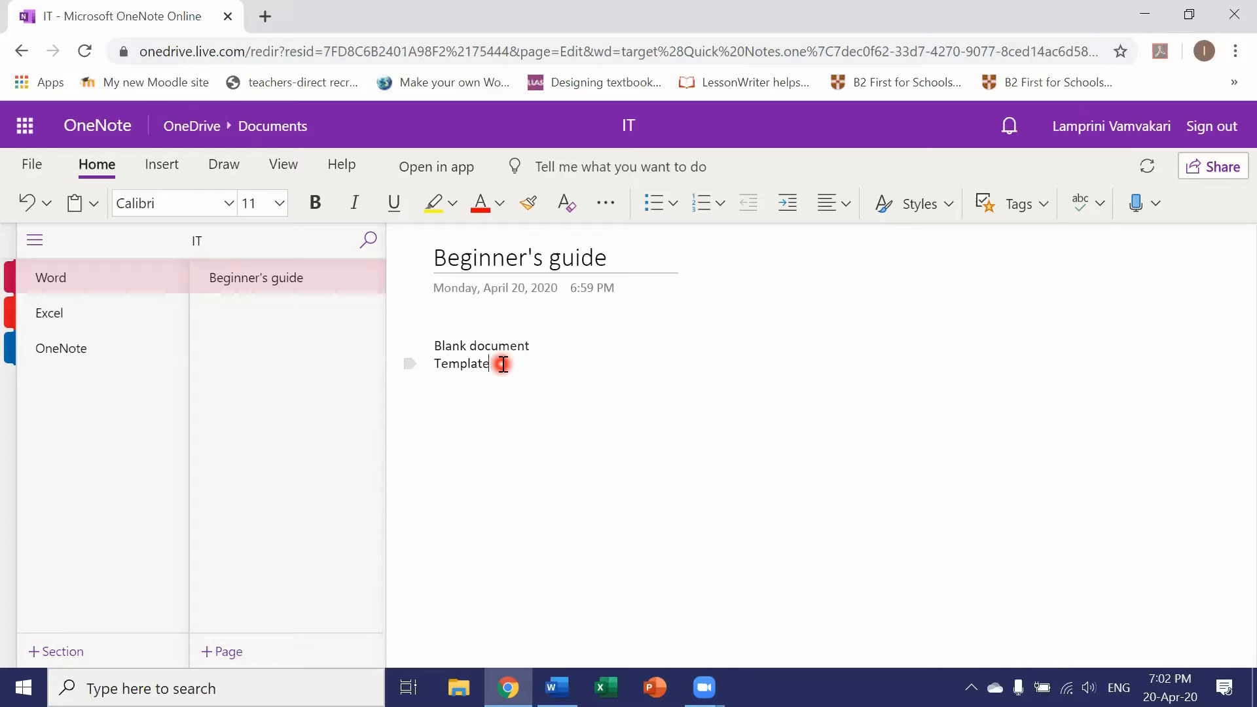
{"action": "key", "text": "Return"}
{"action": "type", "text": "table"}
{"action": "key", "text": "Return"}
{"action": "type", "text": "image"}
{"action": "key", "text": "Return"}
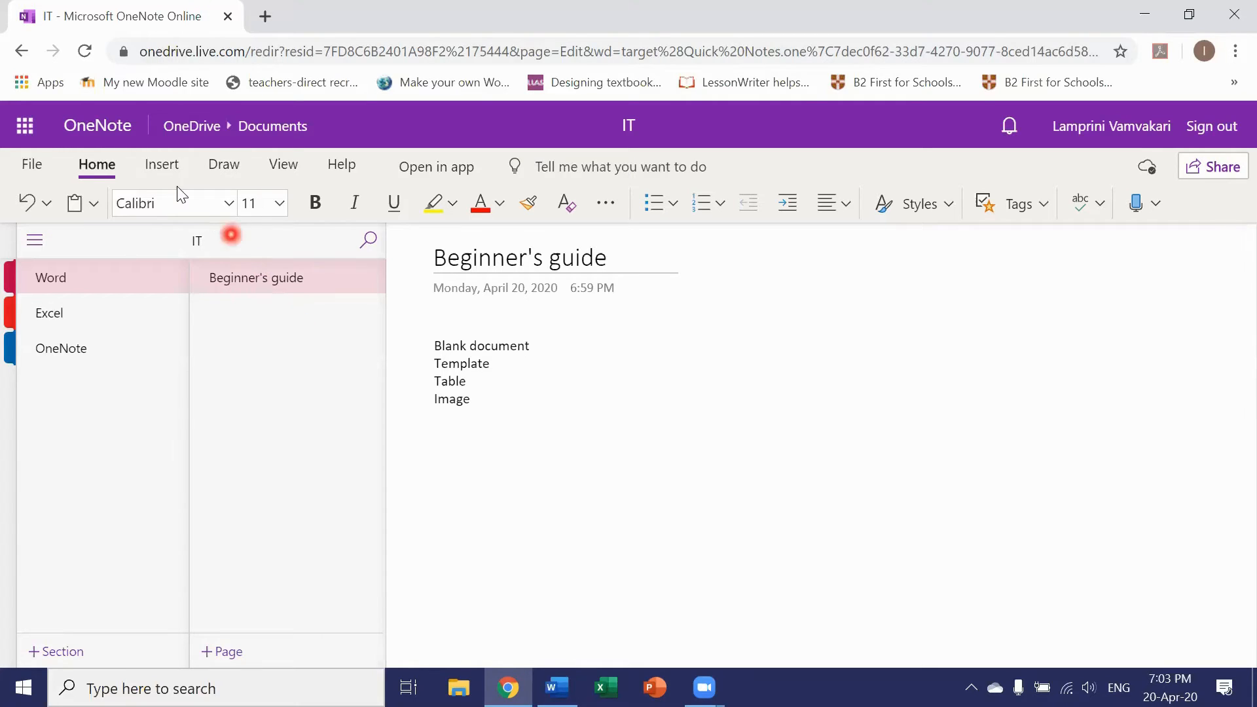
Insert a table of four columns and two rows below the line "Image".
{"action": "left_click", "coordinate": [160, 167]}
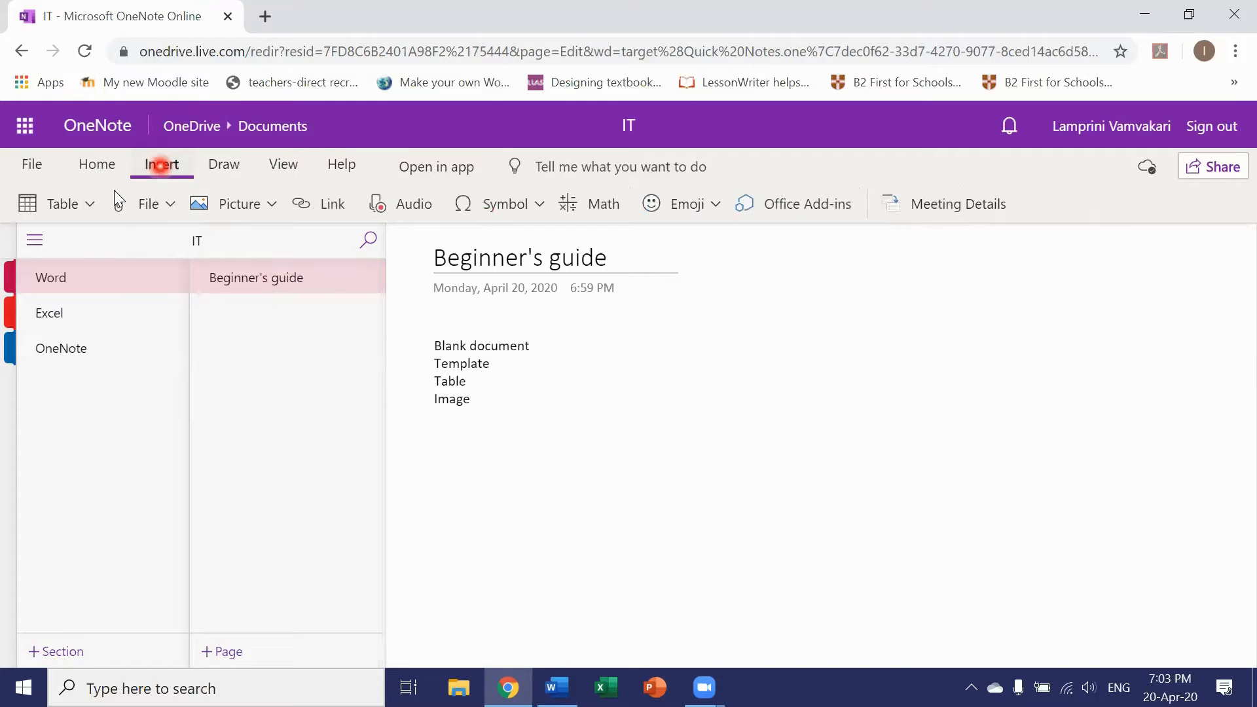
{"action": "left_click", "coordinate": [88, 207]}
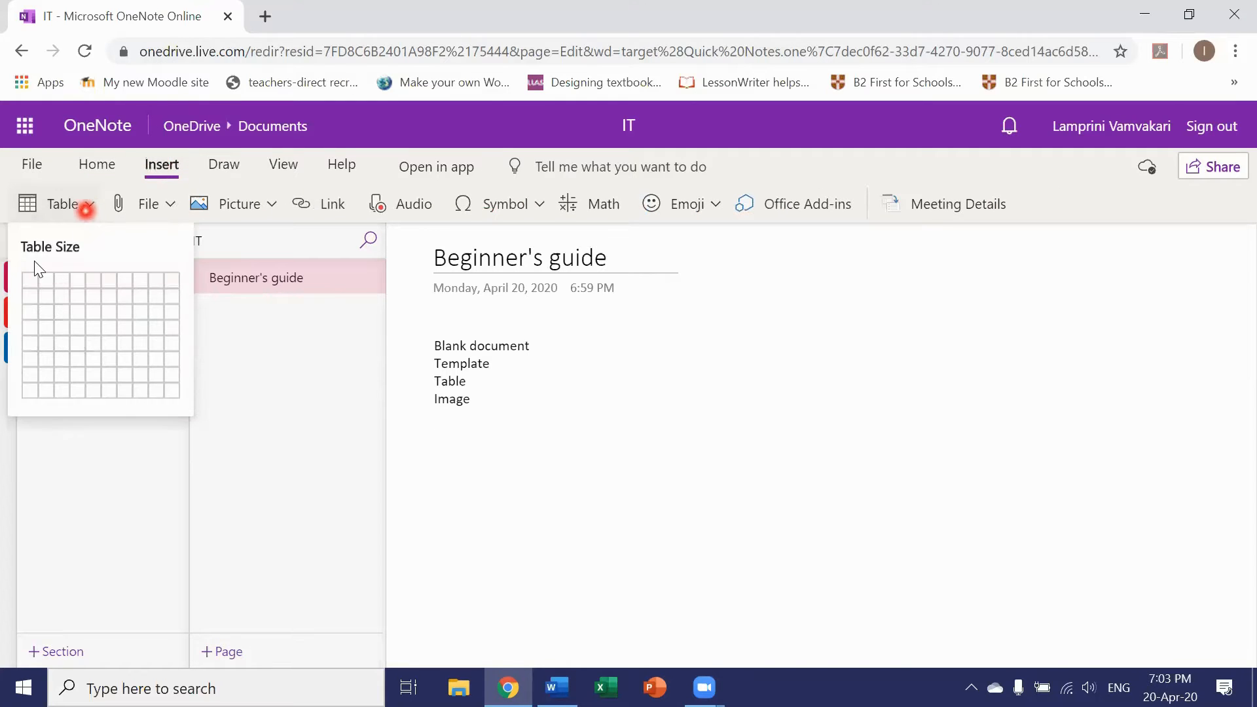
{"action": "left_click", "coordinate": [82, 308]}
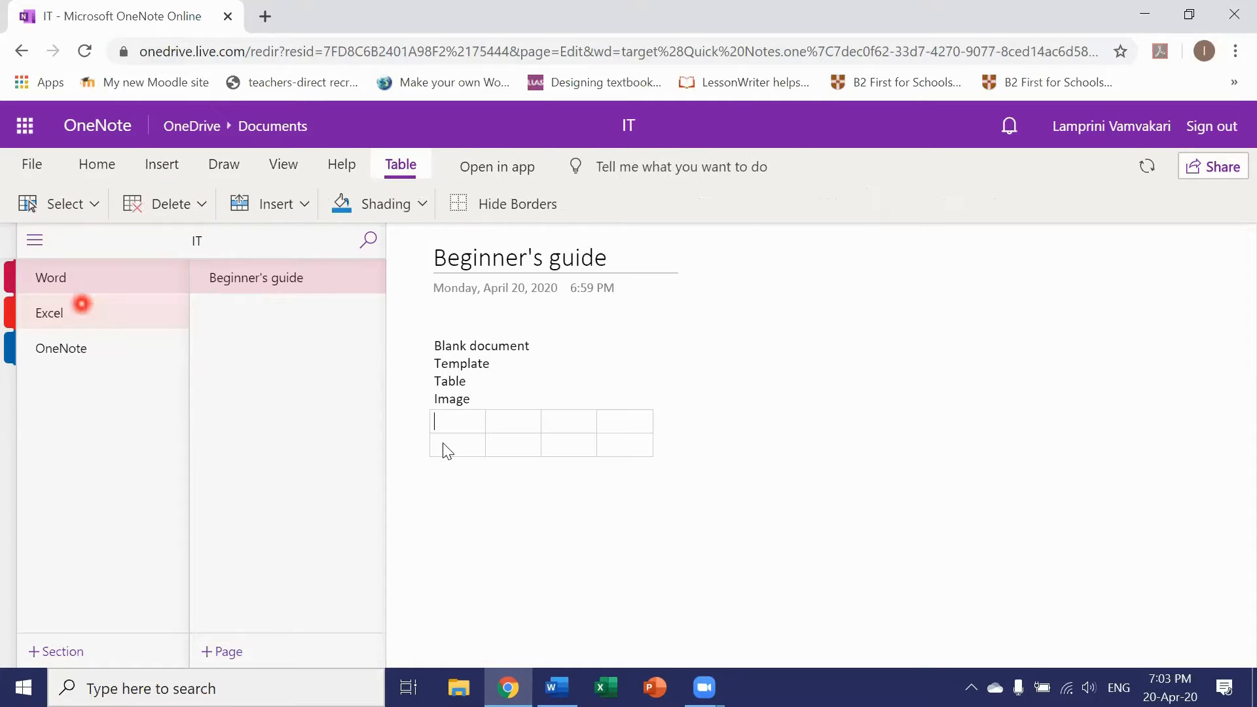
Fill the table's first row with the sample text ",hkjhk", "Ugb kgky", "gkgk" and "Gk bjm".
{"action": "type", "text": ",hkjh"}
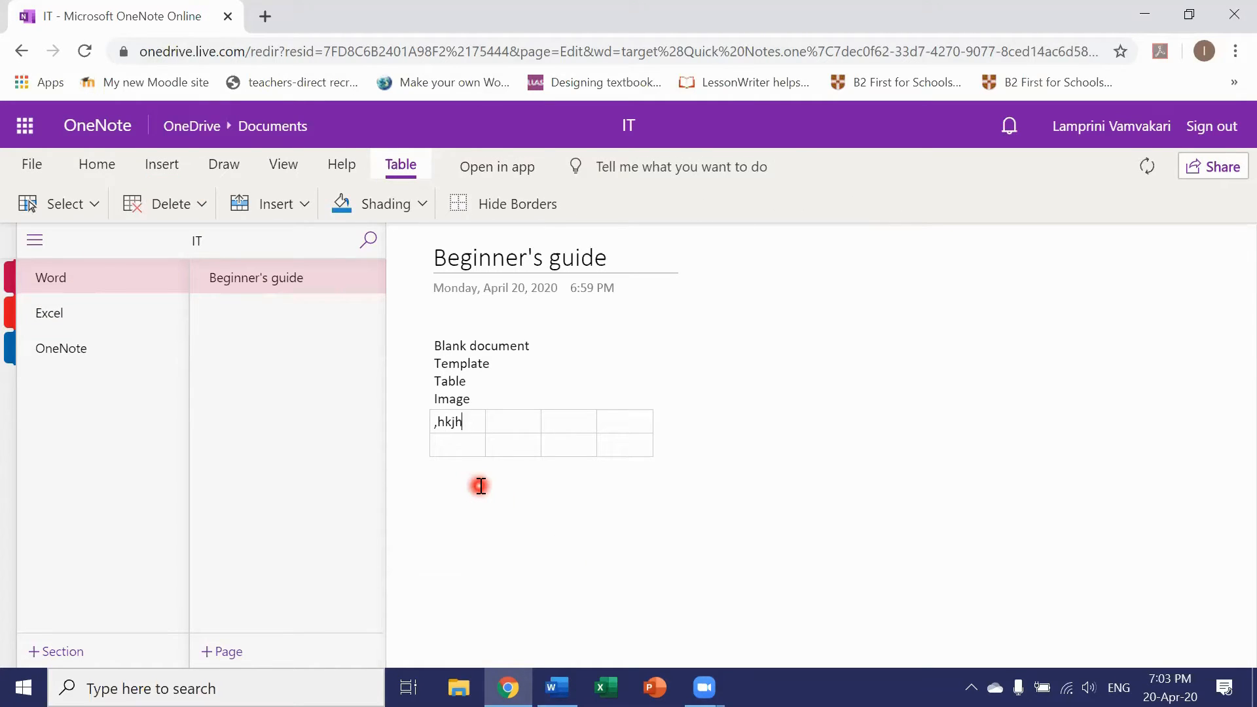
{"action": "type", "text": "k Ugb kgky"}
{"action": "key", "text": "Tab"}
{"action": "type", "text": "gkgk"}
{"action": "key", "text": "Tab"}
{"action": "type", "text": "Gk bjm"}
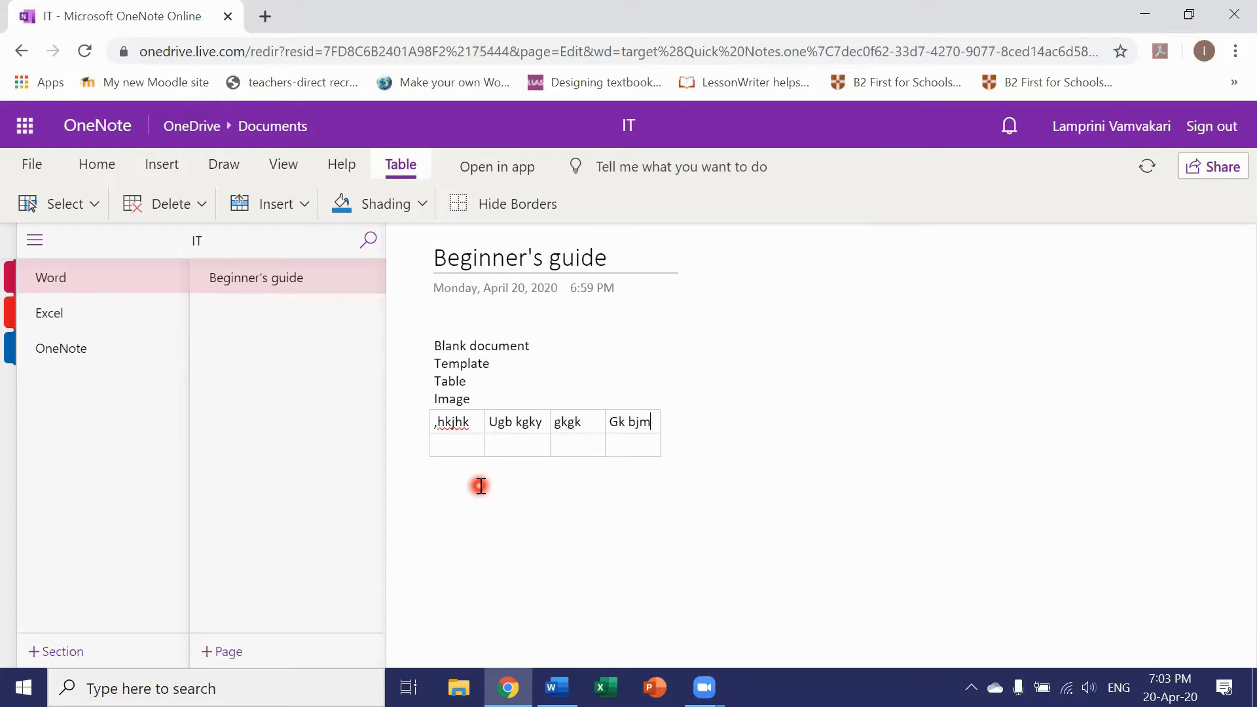
Insert the blue and orange logo picture from a file on the computer below the table.
{"action": "left_click", "coordinate": [445, 480]}
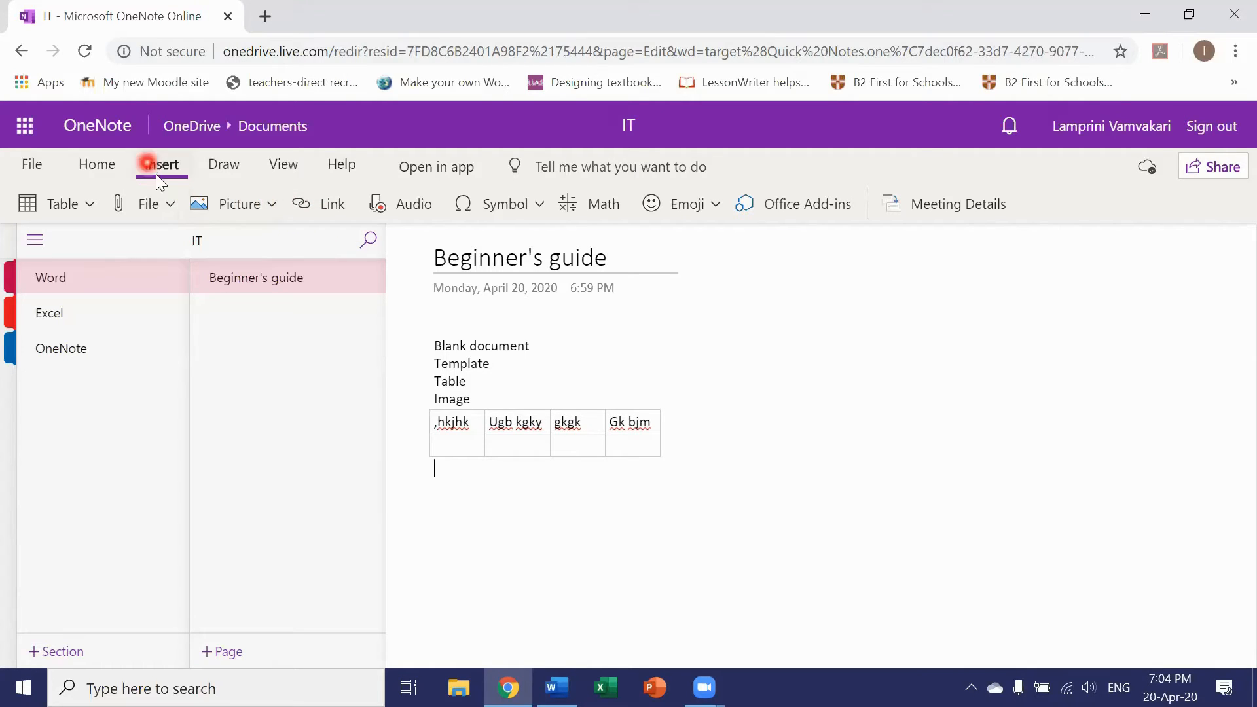
{"action": "left_click", "coordinate": [268, 203]}
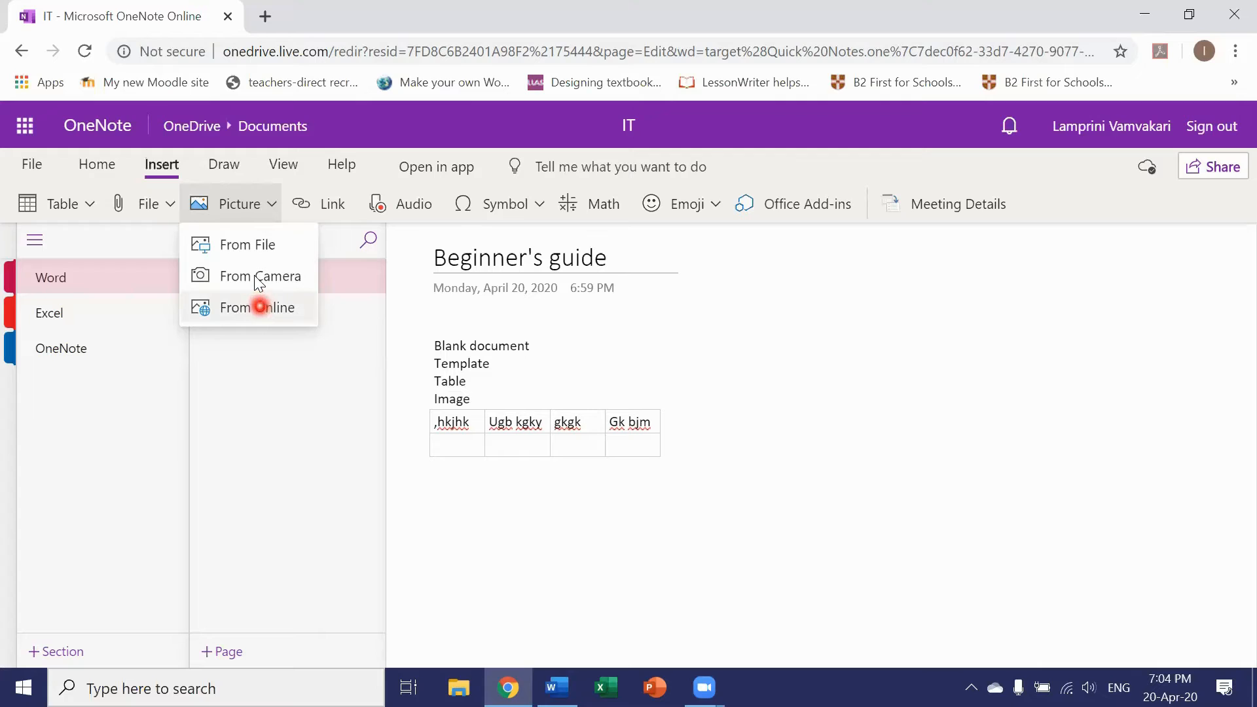
{"action": "left_click", "coordinate": [251, 243]}
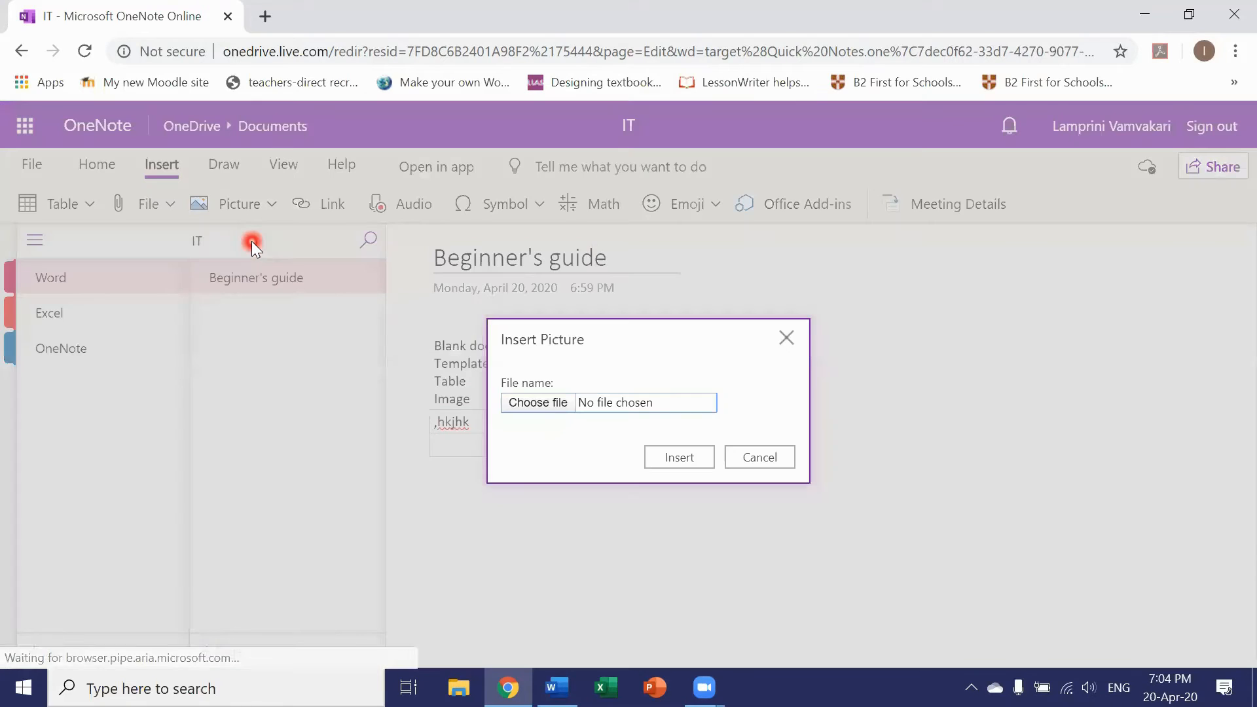
{"action": "left_click", "coordinate": [539, 402]}
{"action": "left_click", "coordinate": [239, 171]}
{"action": "left_click", "coordinate": [463, 440]}
{"action": "left_click", "coordinate": [680, 462]}
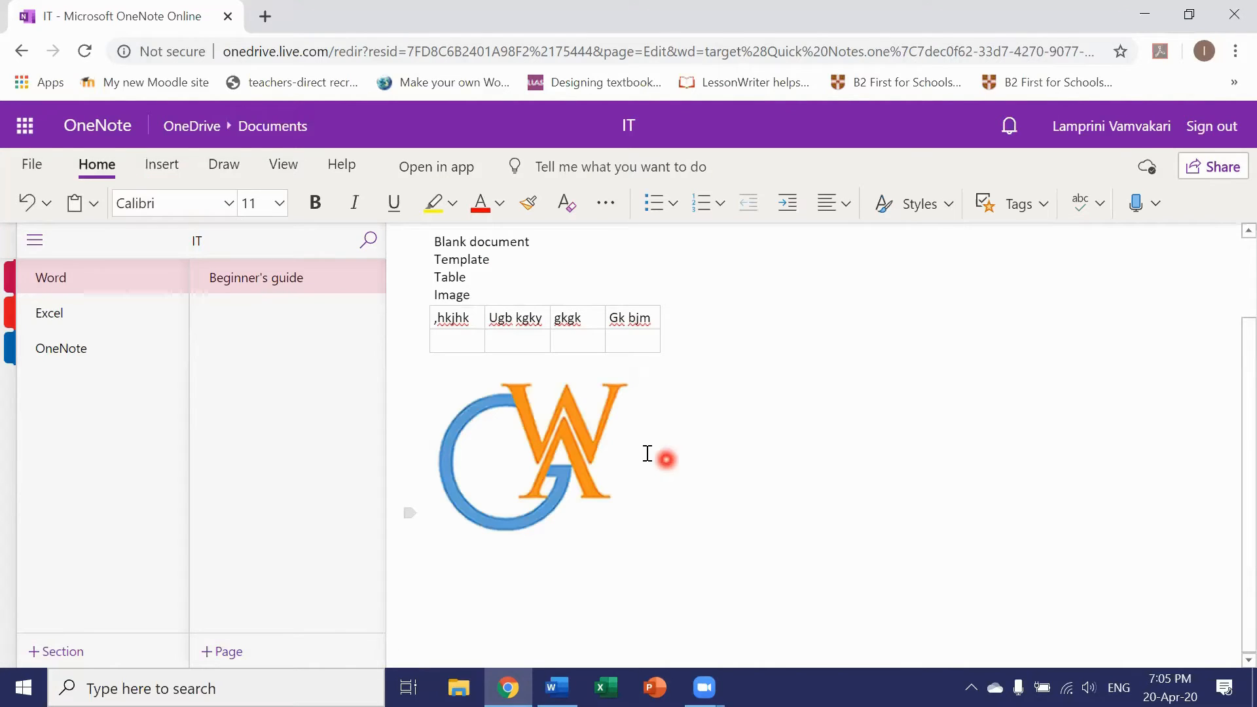
Shrink the logo picture proportionally to about three quarters of its size, keeping it below the table.
{"action": "left_click", "coordinate": [567, 447]}
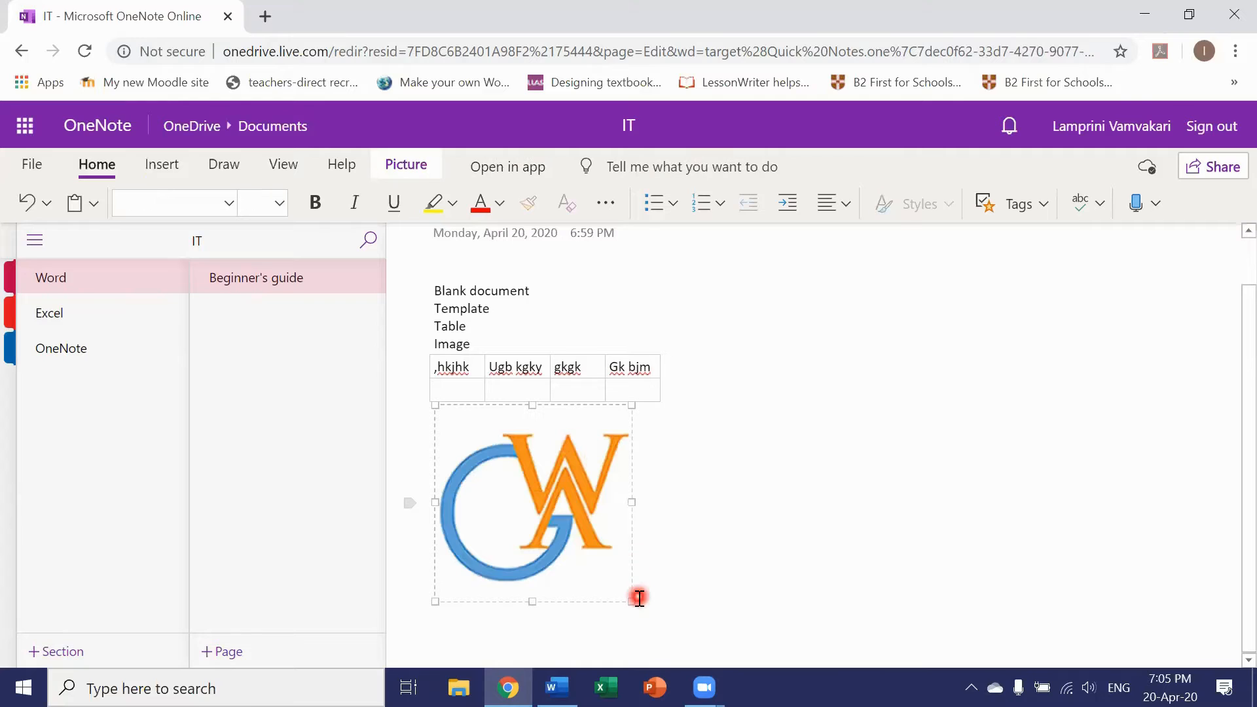
{"action": "left_click_drag", "start_coordinate": [629, 599], "coordinate": [587, 556]}
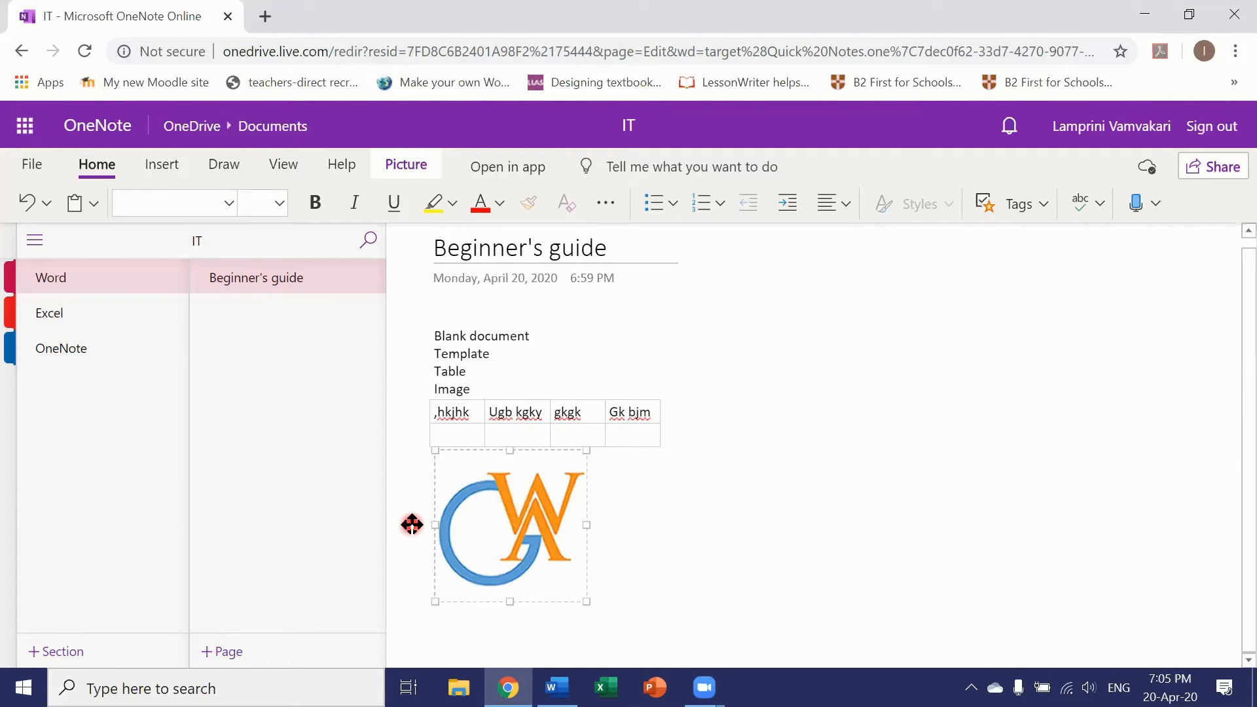
{"action": "mouse_move", "coordinate": [412, 524]}
{"action": "left_mouse_down"}
{"action": "mouse_move", "coordinate": [595, 528]}
{"action": "mouse_move", "coordinate": [764, 462]}
{"action": "mouse_move", "coordinate": [792, 504]}
{"action": "mouse_move", "coordinate": [817, 513]}
{"action": "mouse_move", "coordinate": [459, 535]}
{"action": "mouse_move", "coordinate": [623, 541]}
{"action": "mouse_move", "coordinate": [662, 533]}
{"action": "mouse_move", "coordinate": [429, 536]}
{"action": "left_mouse_up"}
{"action": "left_click", "coordinate": [162, 170]}
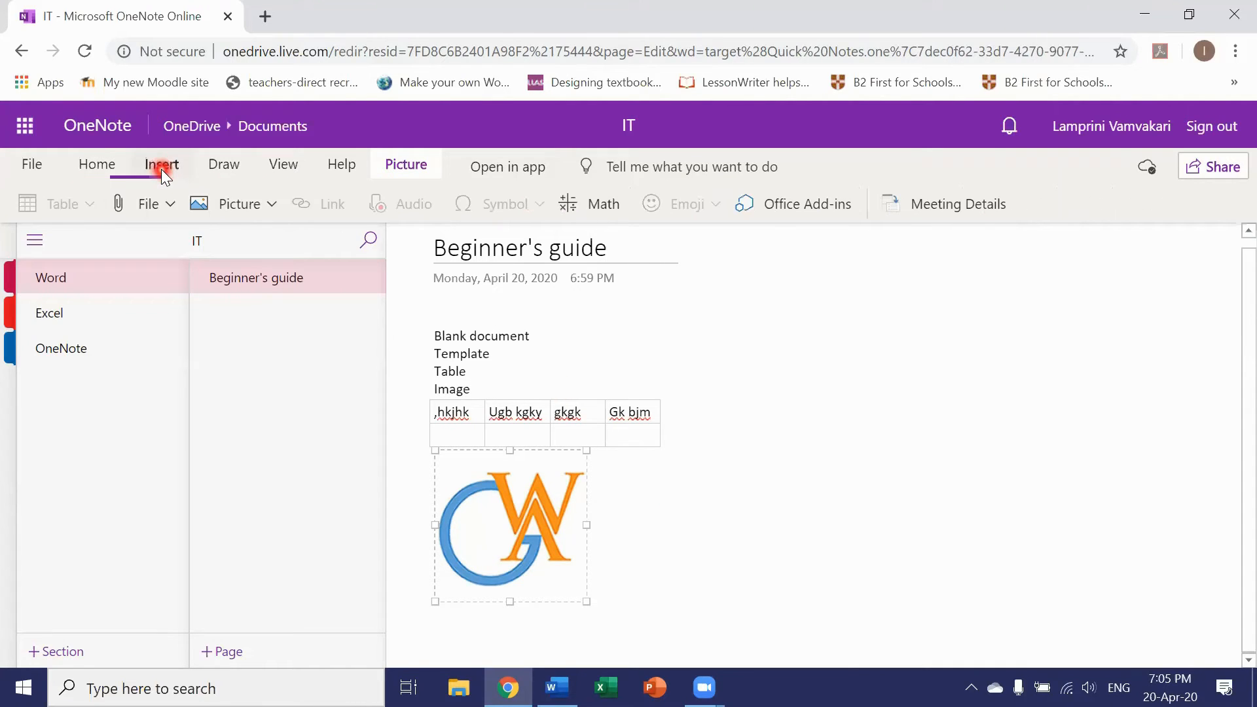
{"action": "left_click", "coordinate": [167, 203]}
{"action": "left_click", "coordinate": [166, 203]}
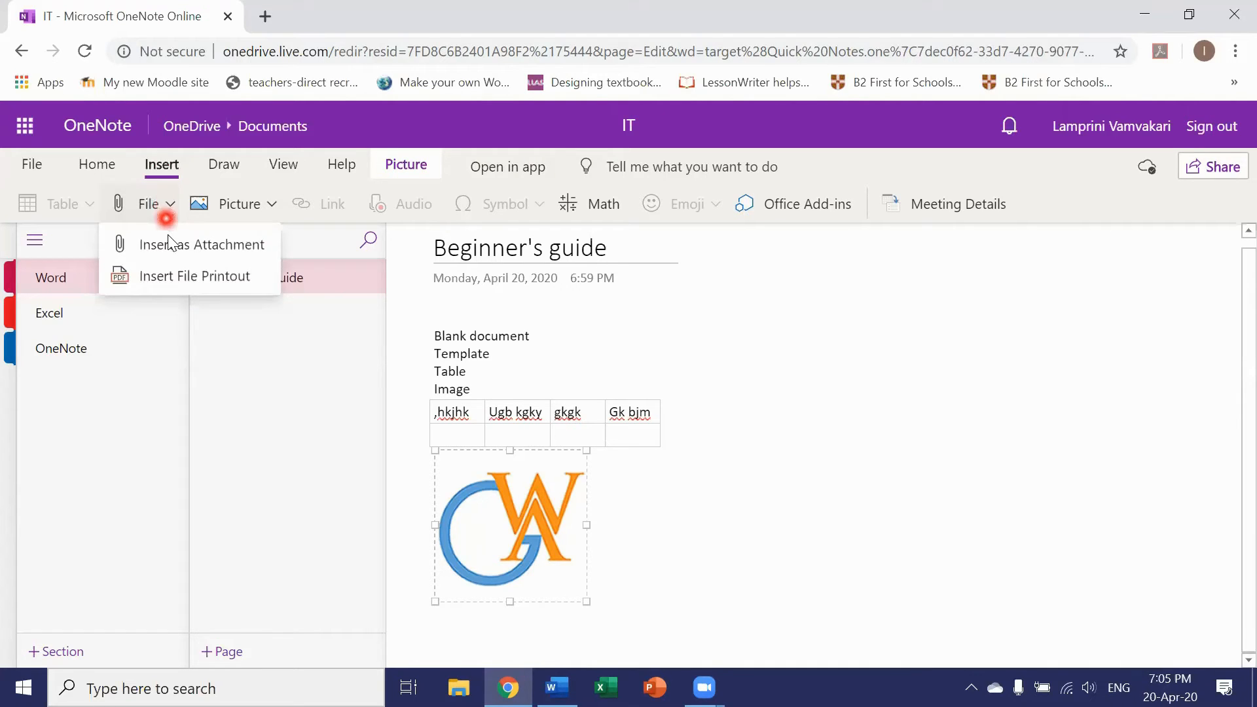
{"action": "left_click", "coordinate": [167, 243]}
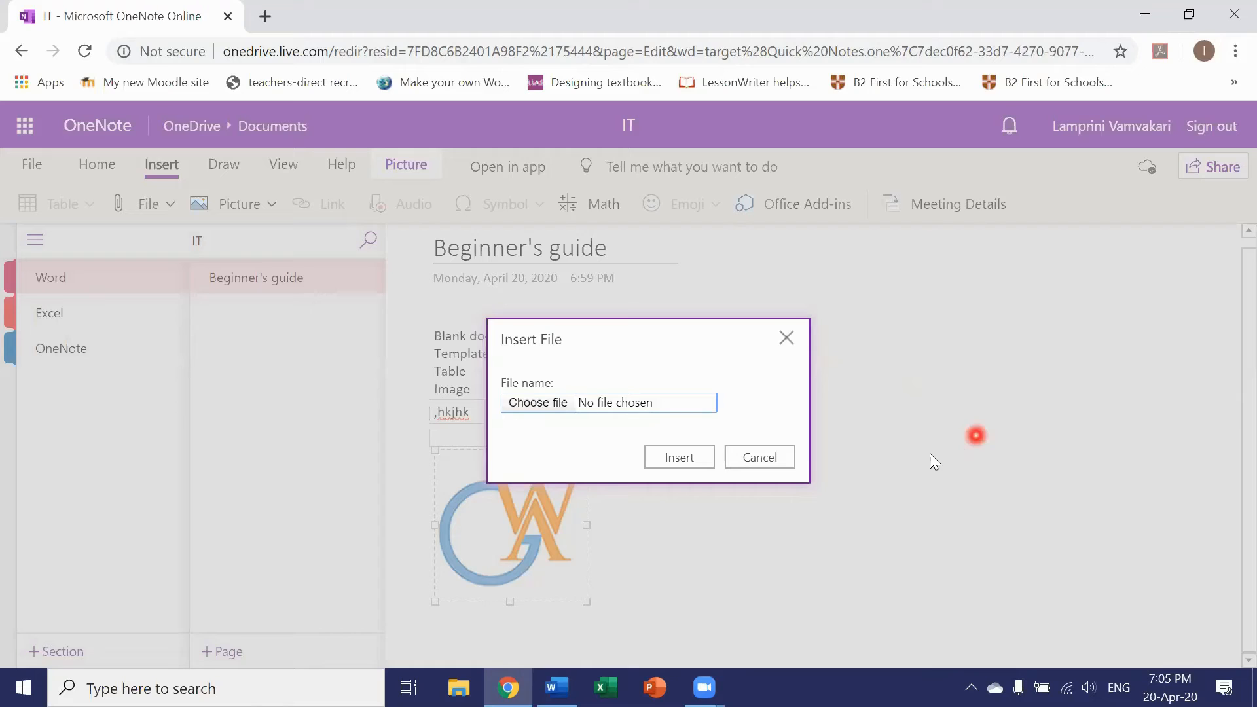
{"action": "left_click", "coordinate": [778, 457]}
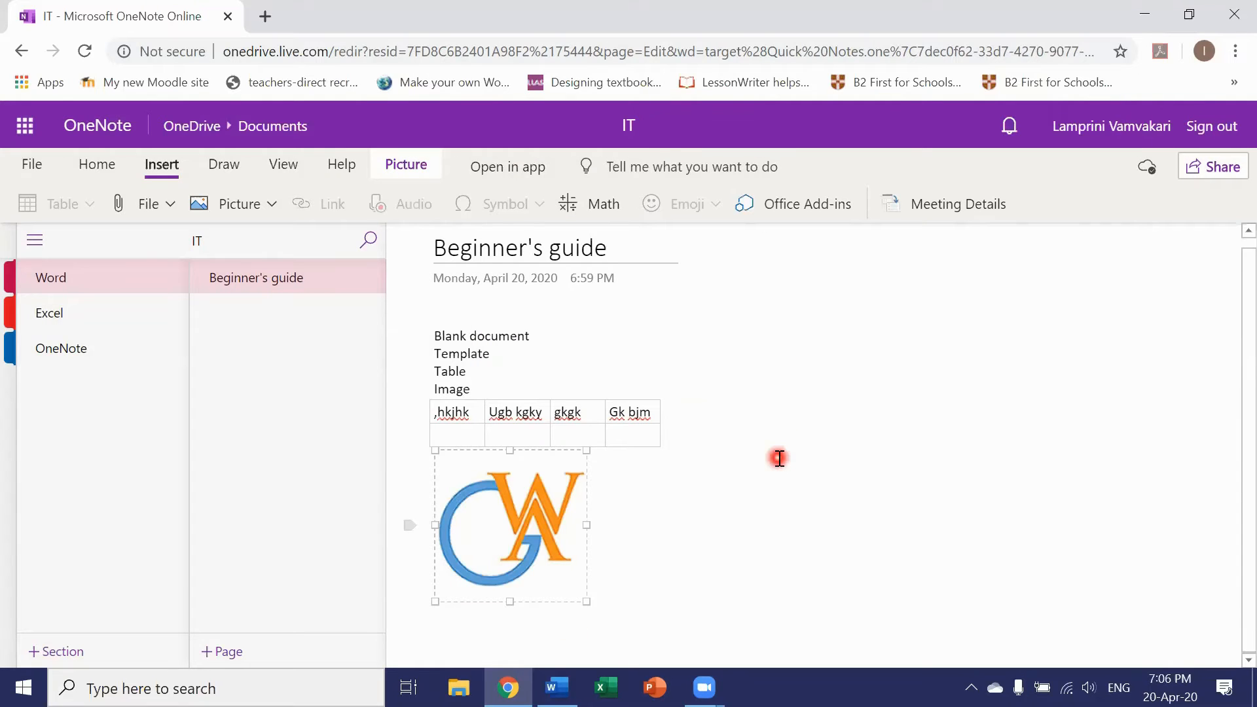
Look over the full symbol list and the Math getting-started instructions, closing both without inserting anything.
{"action": "left_click", "coordinate": [673, 588]}
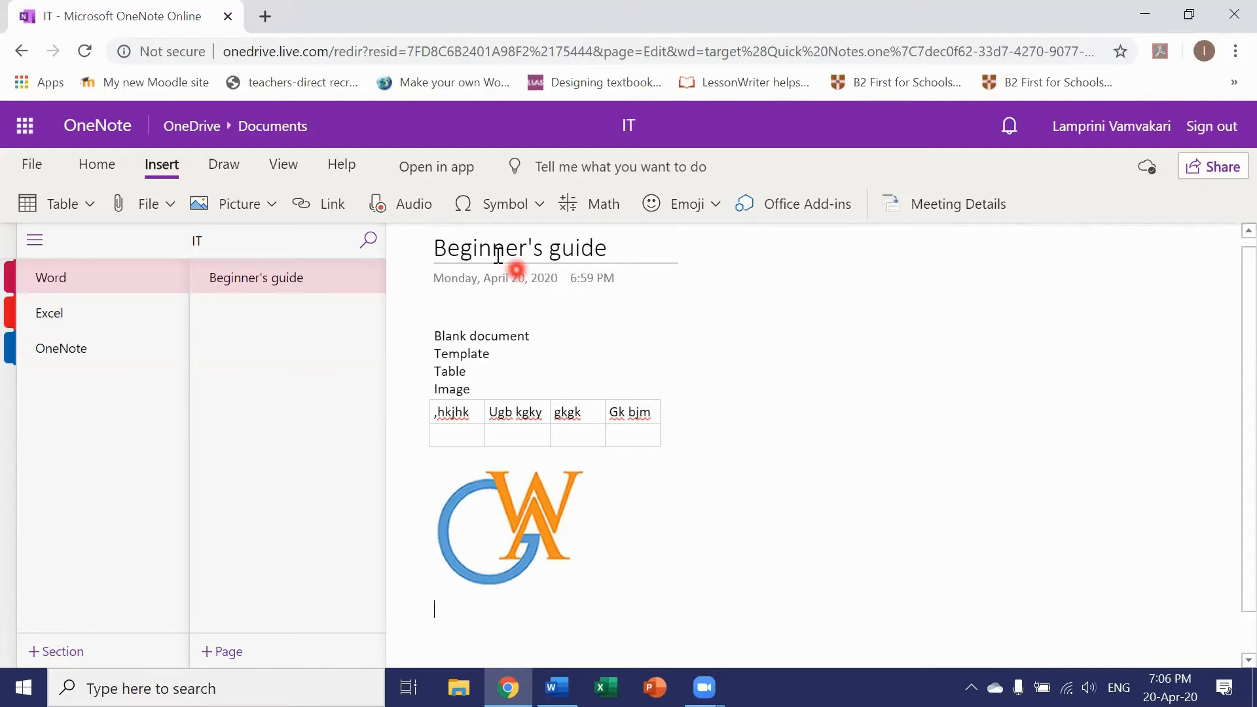
{"action": "left_click", "coordinate": [533, 207]}
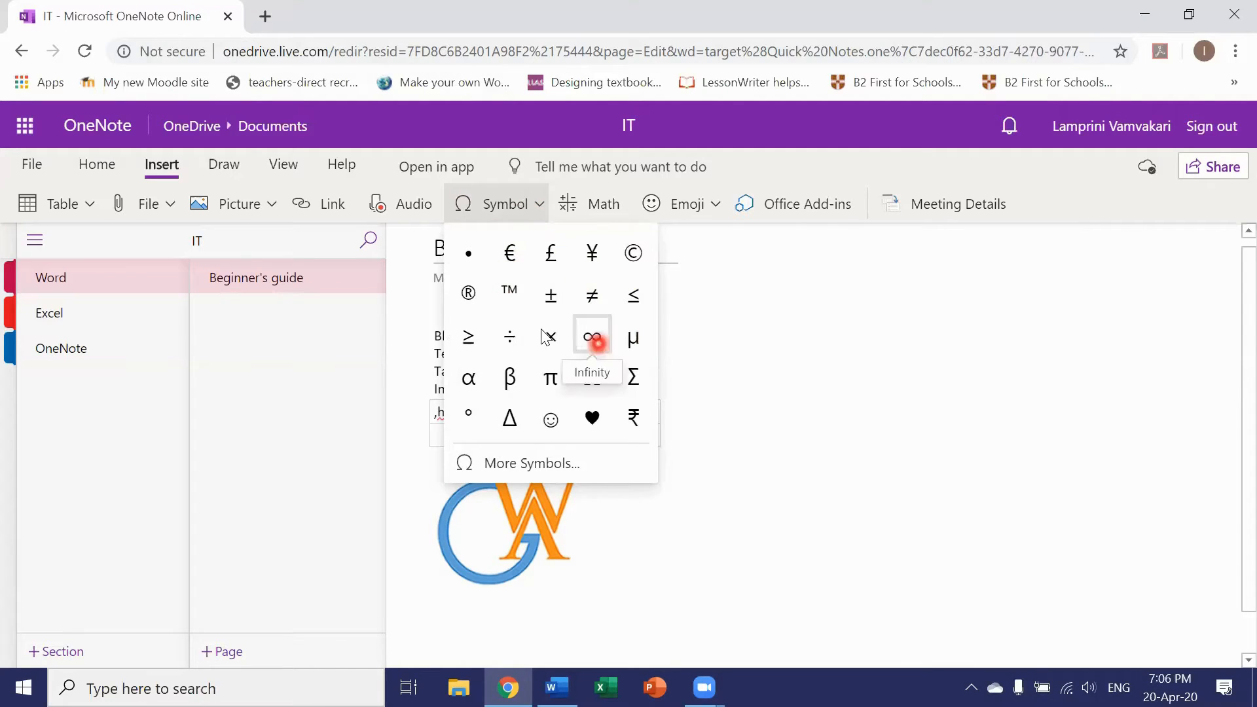
{"action": "left_click", "coordinate": [541, 462]}
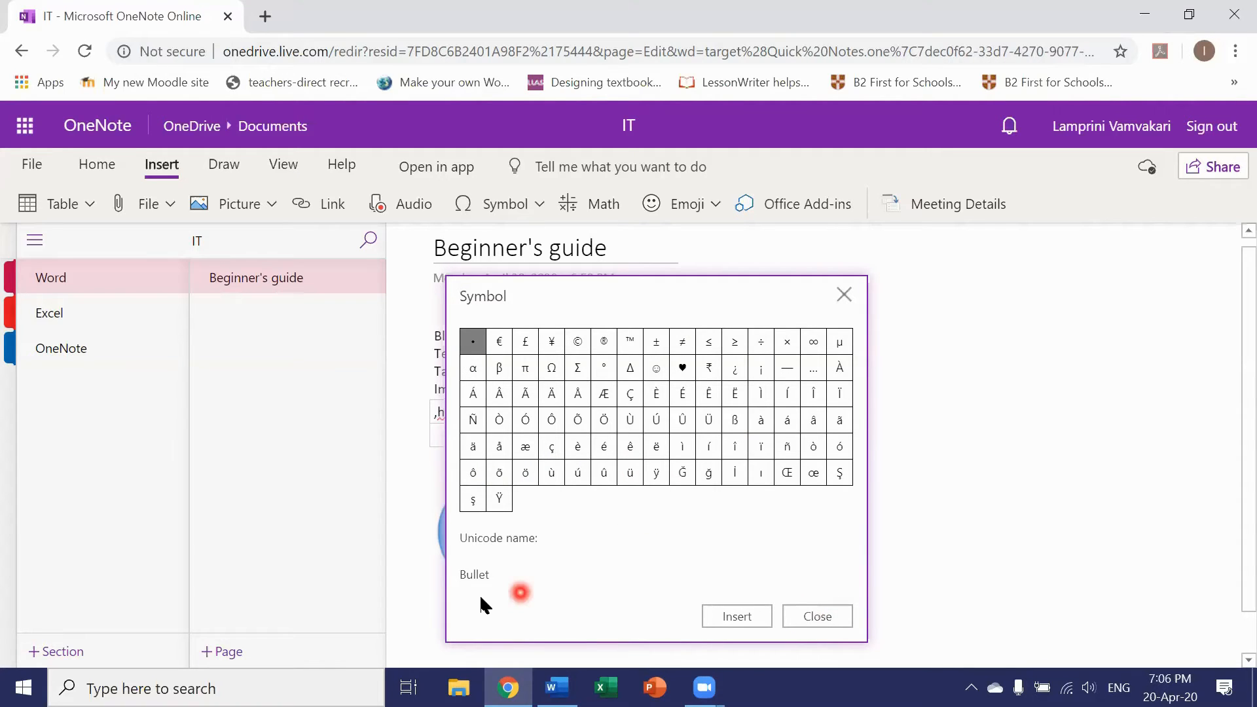
{"action": "left_click", "coordinate": [614, 213]}
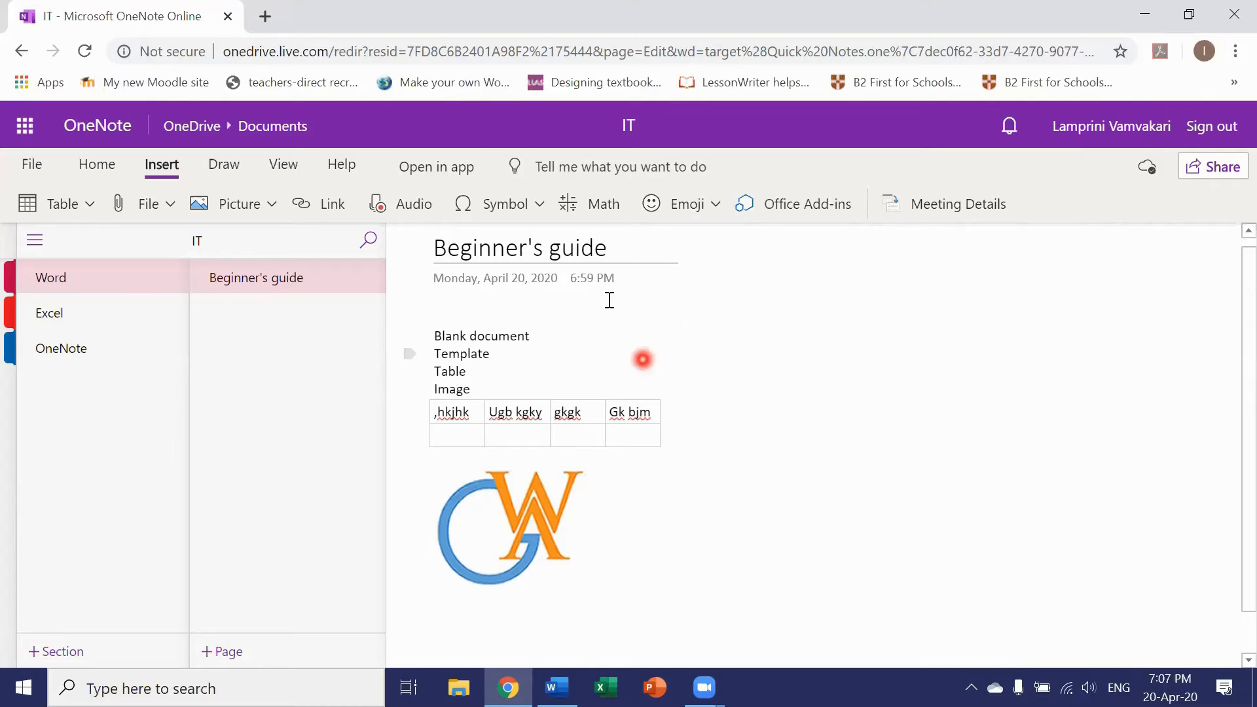
{"action": "left_click", "coordinate": [585, 203]}
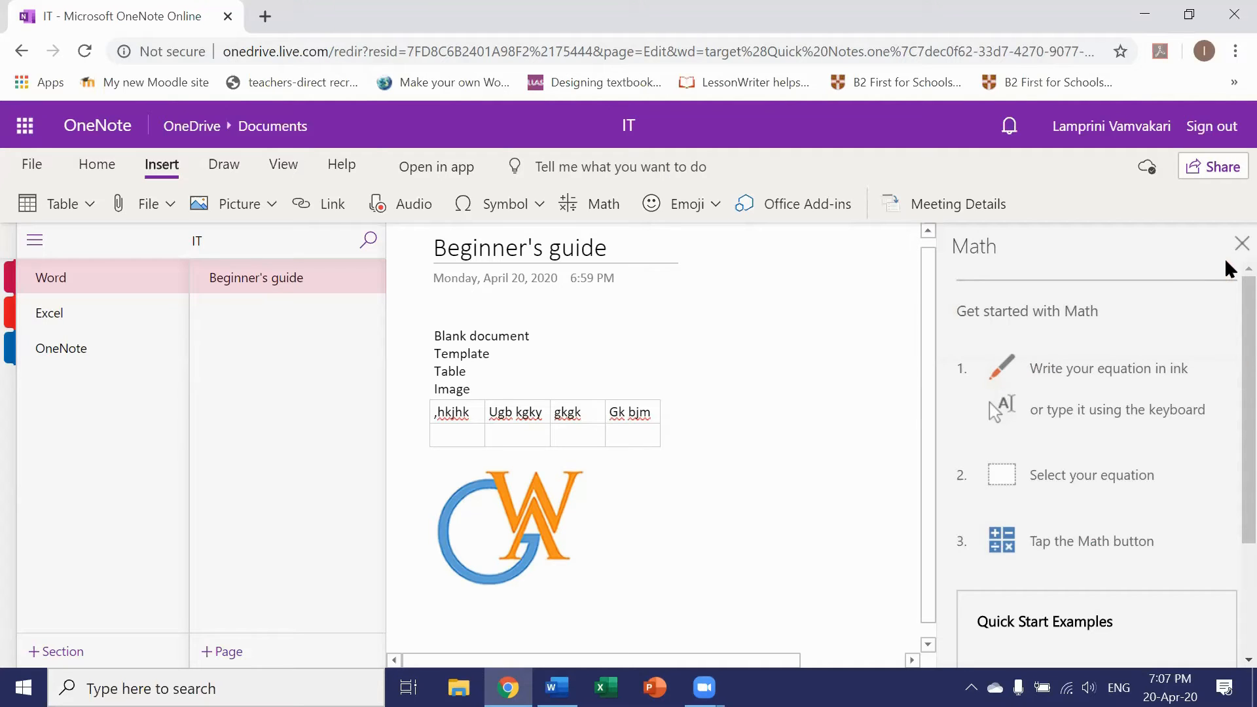
{"action": "left_click", "coordinate": [1241, 244]}
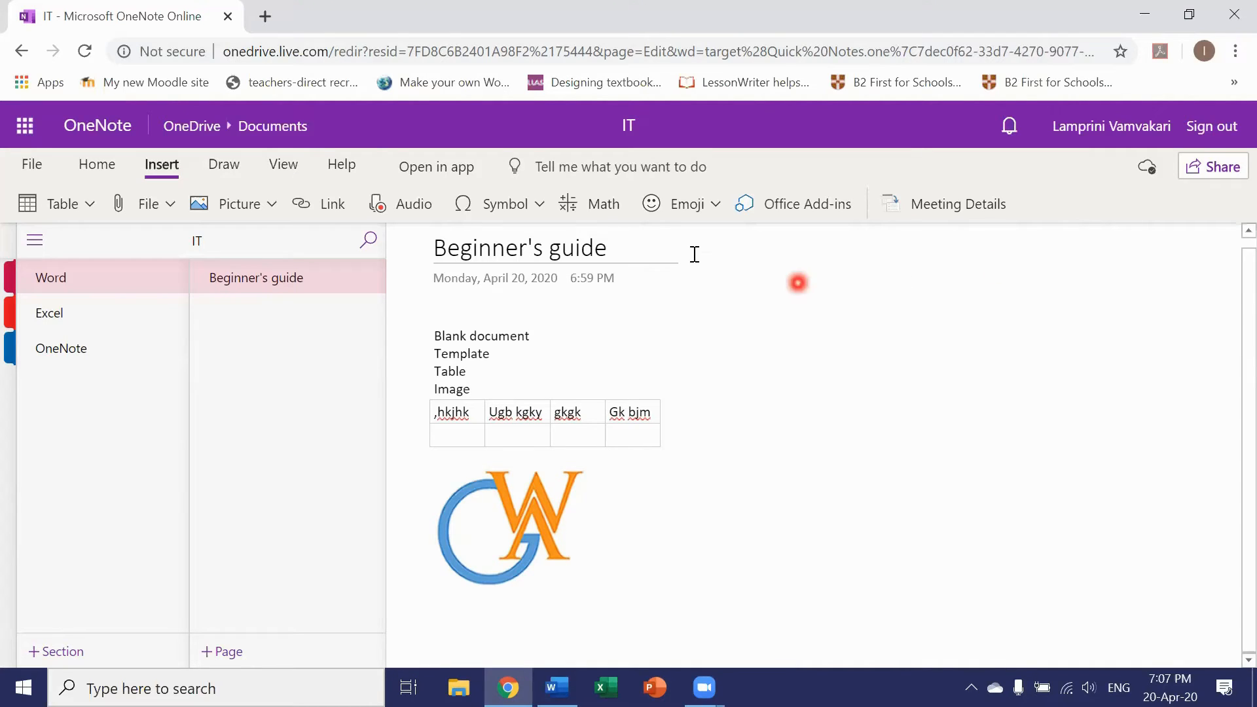
Insert the grinning emoji with smiling eyes after the word "Table" in the text list.
{"action": "left_click", "coordinate": [711, 198]}
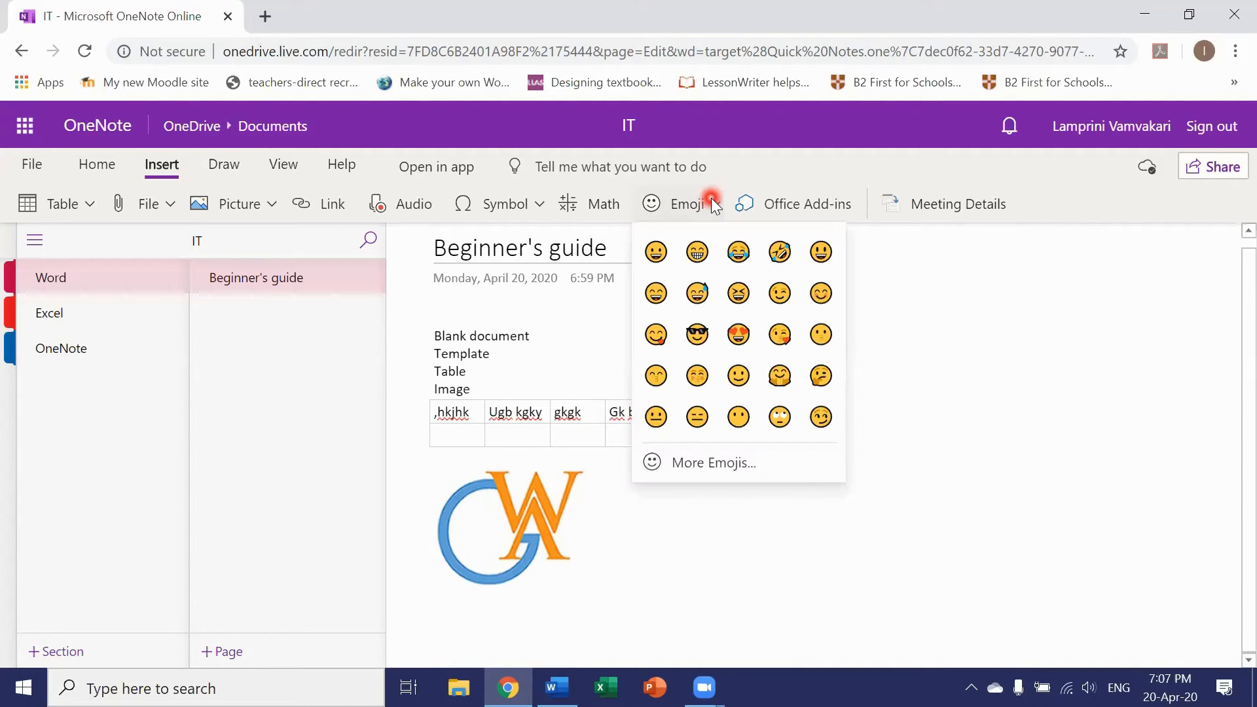
{"action": "left_click", "coordinate": [696, 254]}
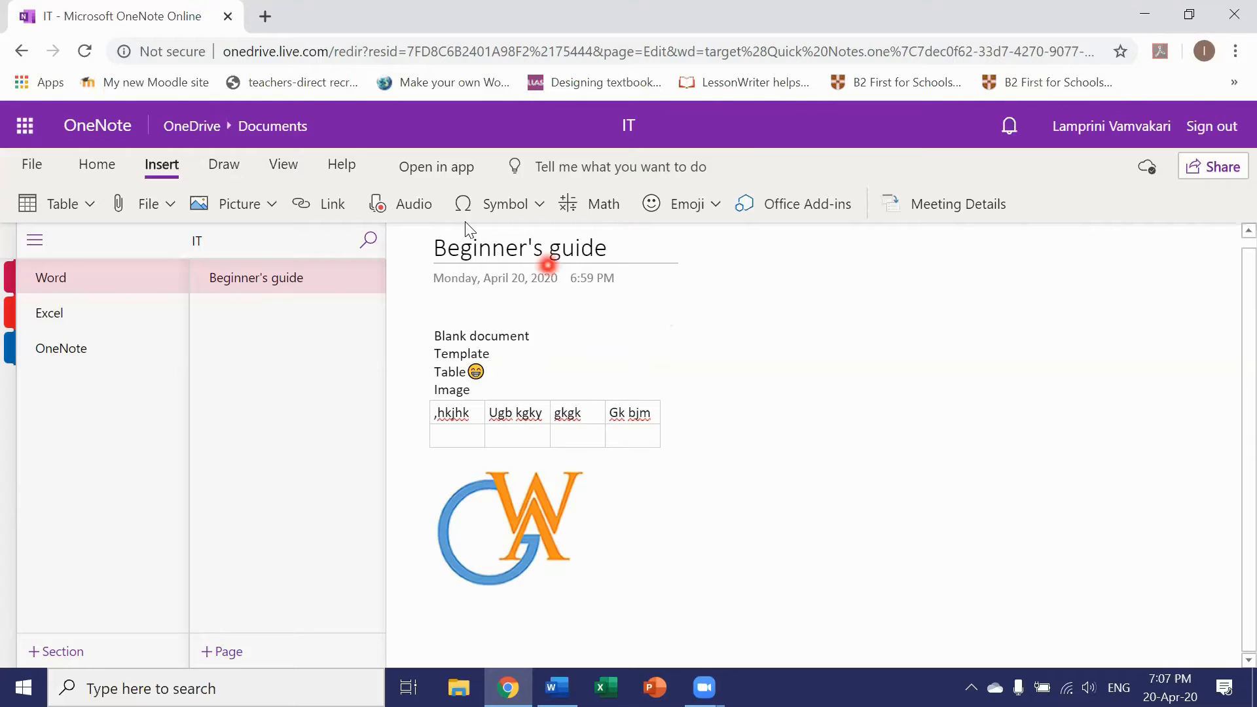
Record a short audio clip below the logo picture, allowing the site to use the microphone, and stop the recording.
{"action": "left_click", "coordinate": [458, 606]}
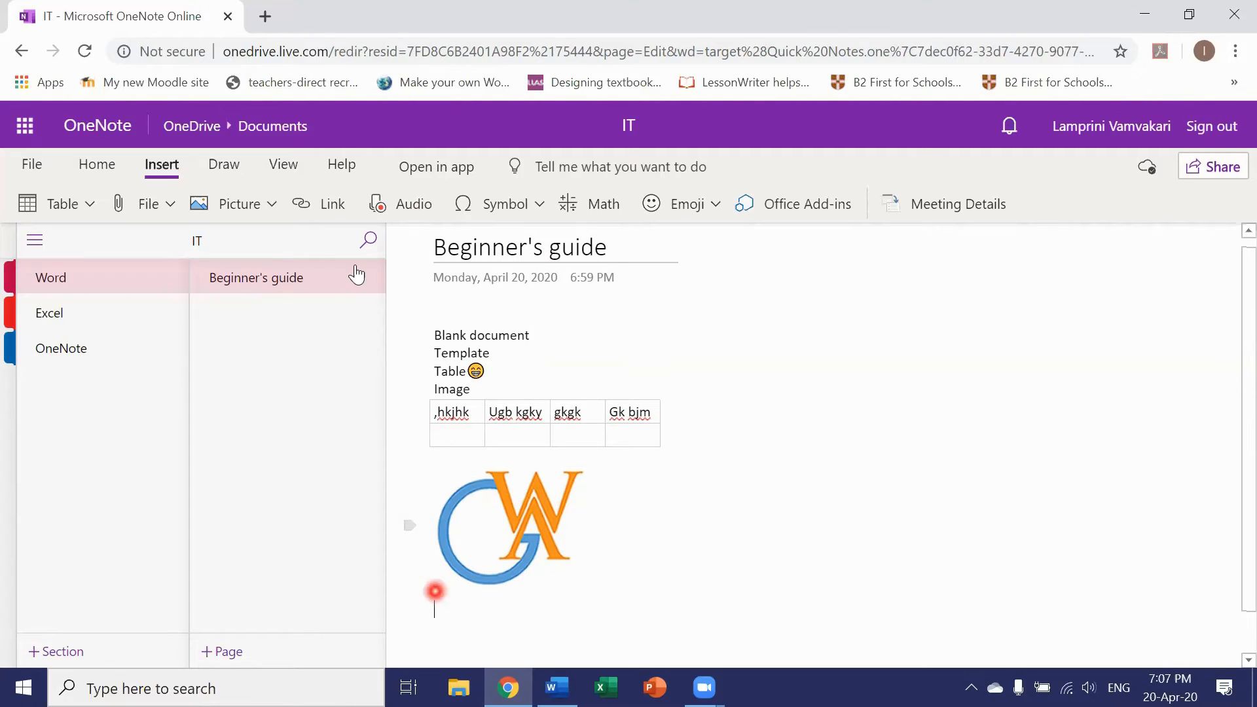
{"action": "left_click", "coordinate": [397, 202]}
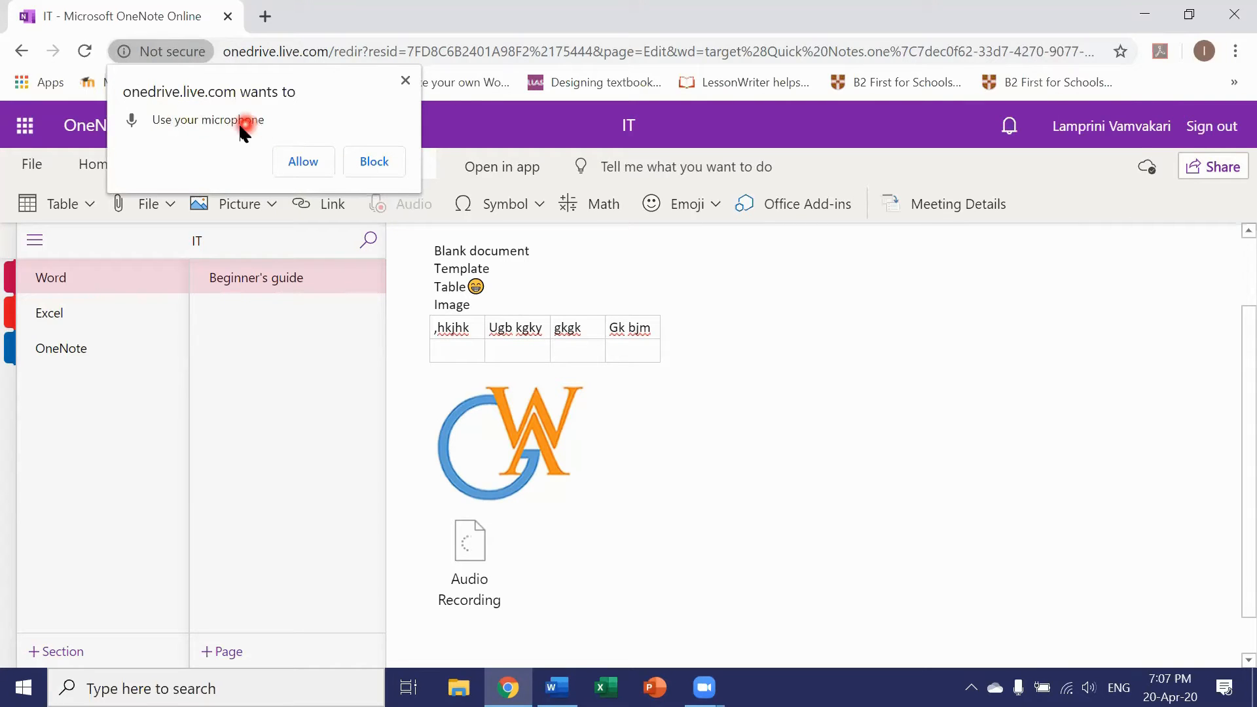
{"action": "left_click", "coordinate": [298, 162]}
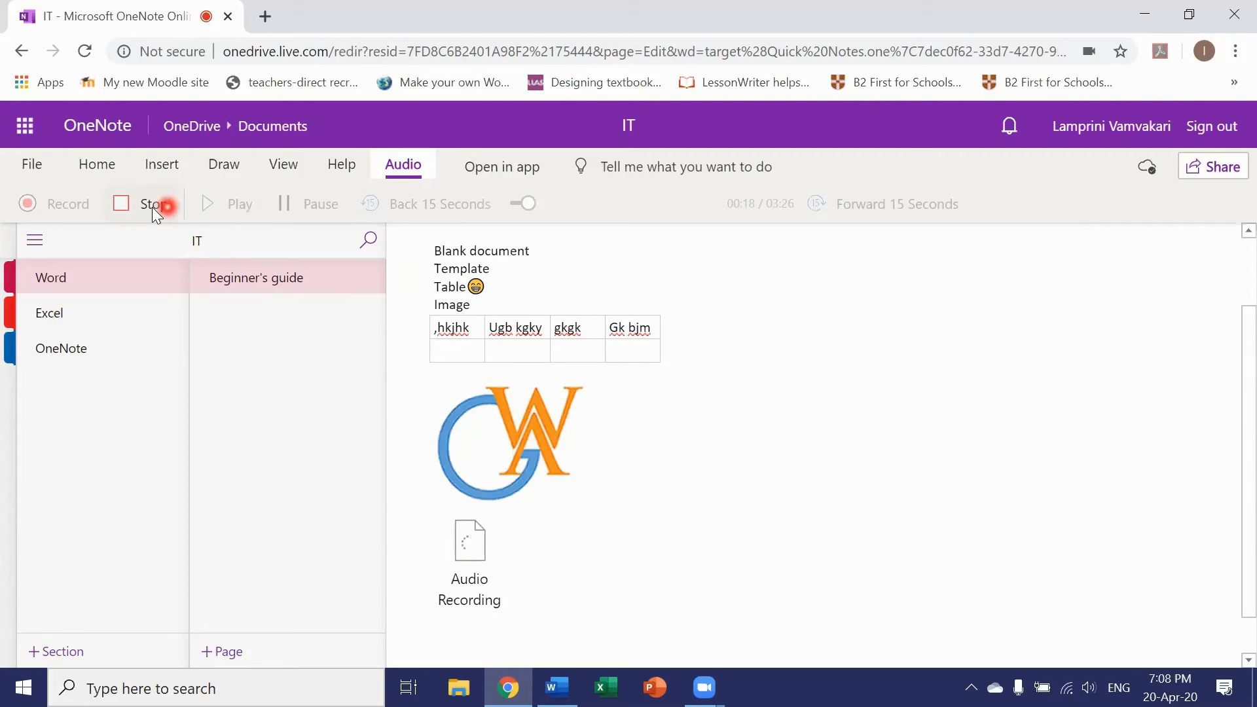
{"action": "left_click", "coordinate": [115, 207]}
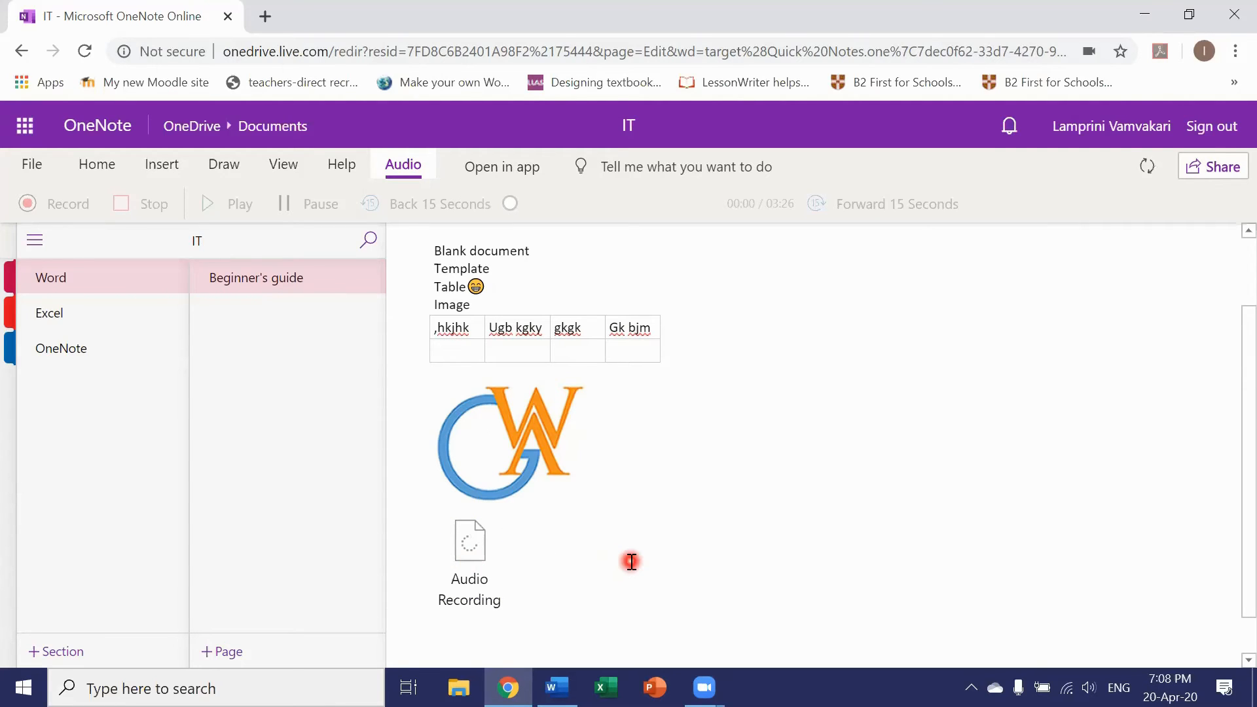
{"action": "scroll", "coordinate": [633, 560], "scroll_direction": "up", "scroll_amount": 2}
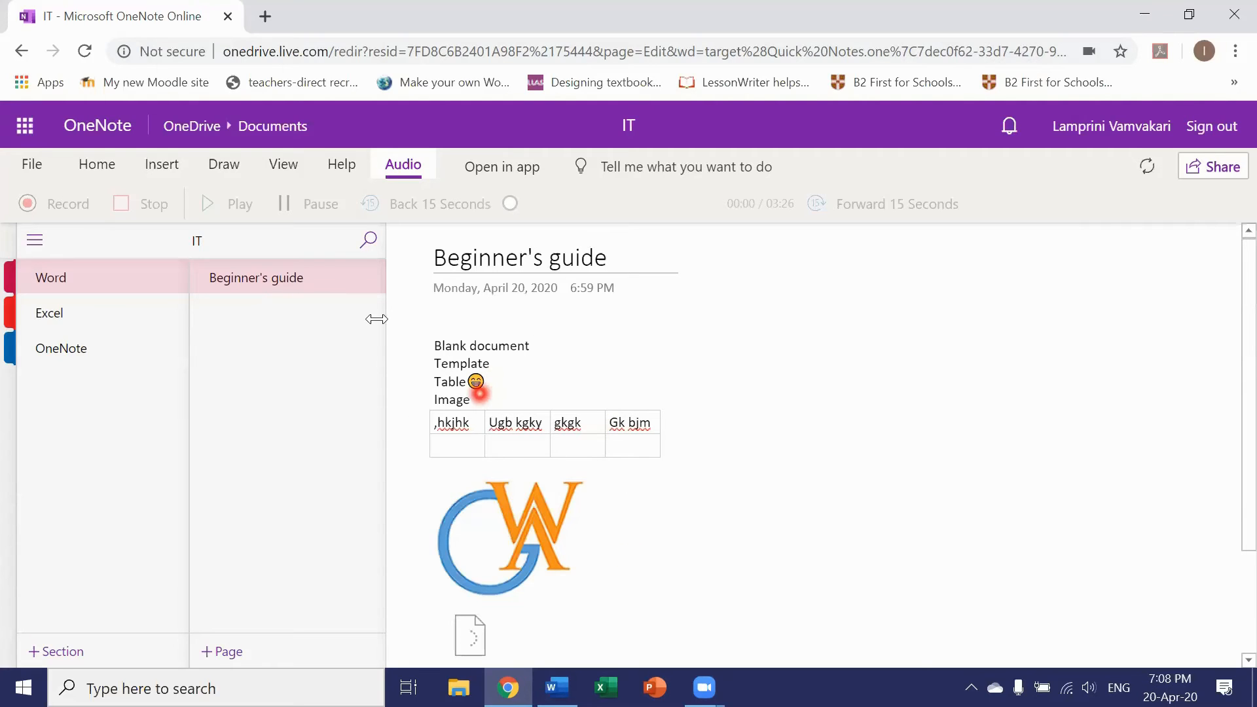
Add a page titled "Intermediate" and a further untitled page to the Word section.
{"action": "left_click", "coordinate": [59, 287]}
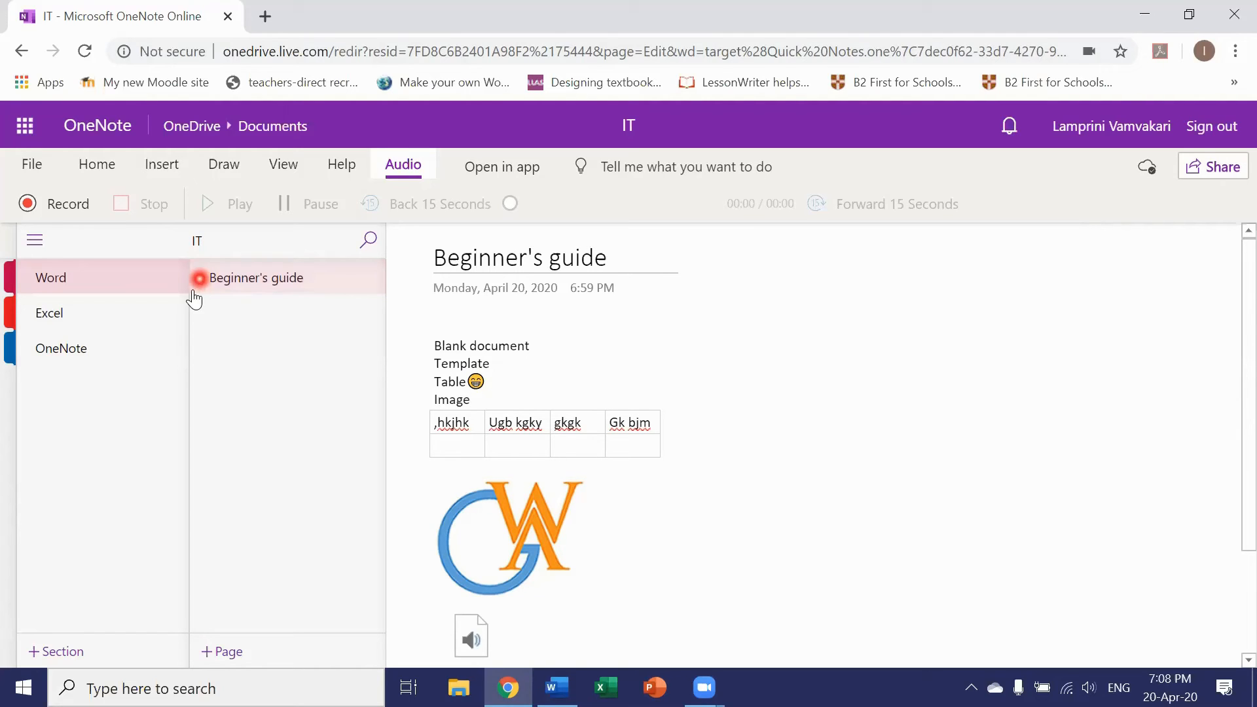
{"action": "left_click", "coordinate": [227, 648]}
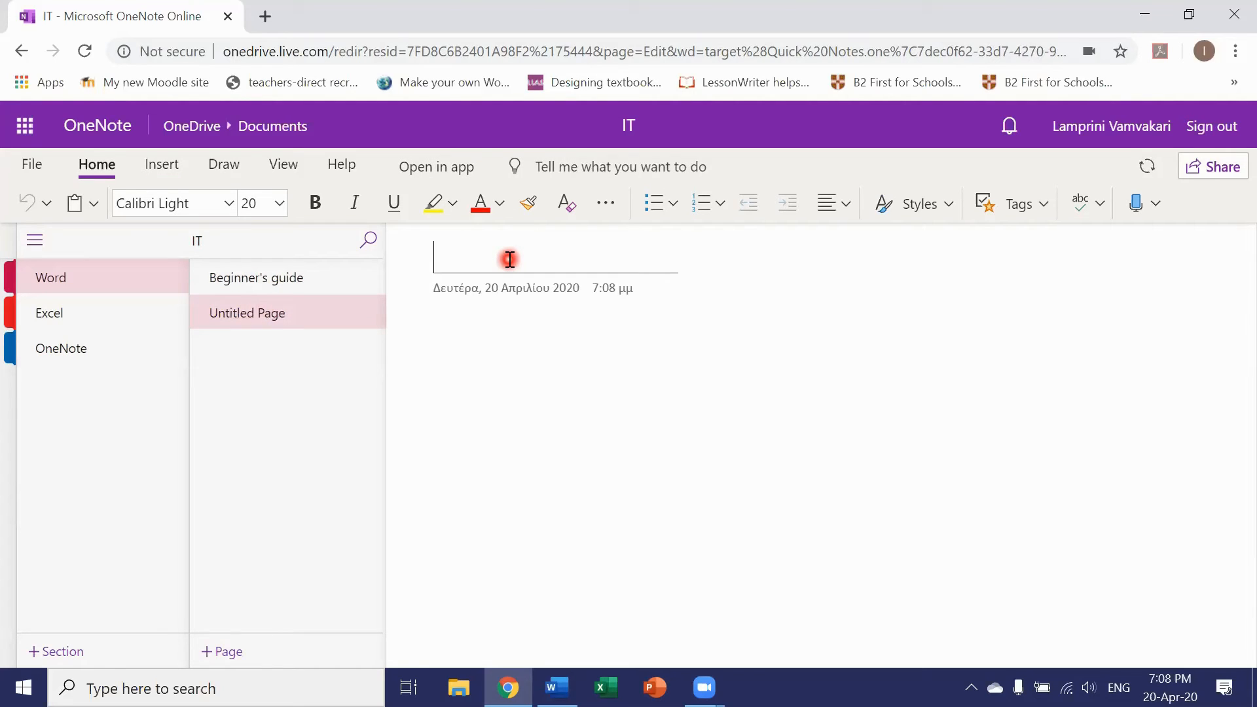
{"action": "type", "text": "Intermediate"}
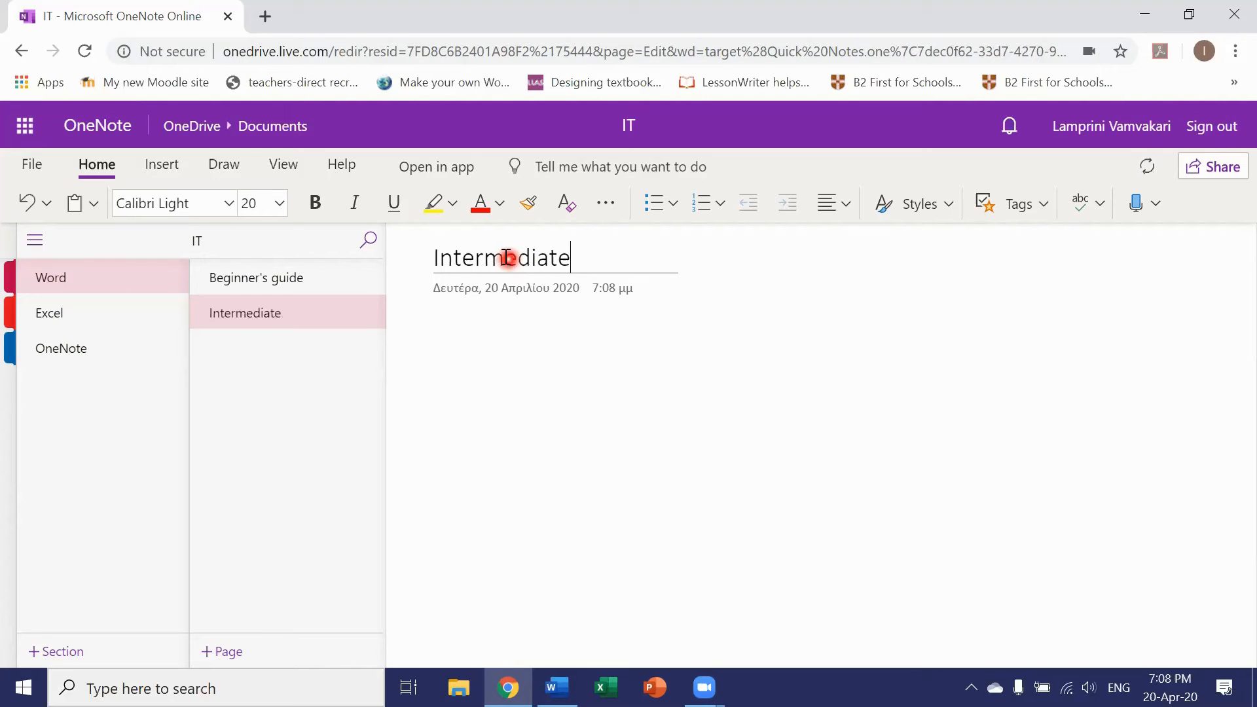
{"action": "left_click", "coordinate": [221, 655]}
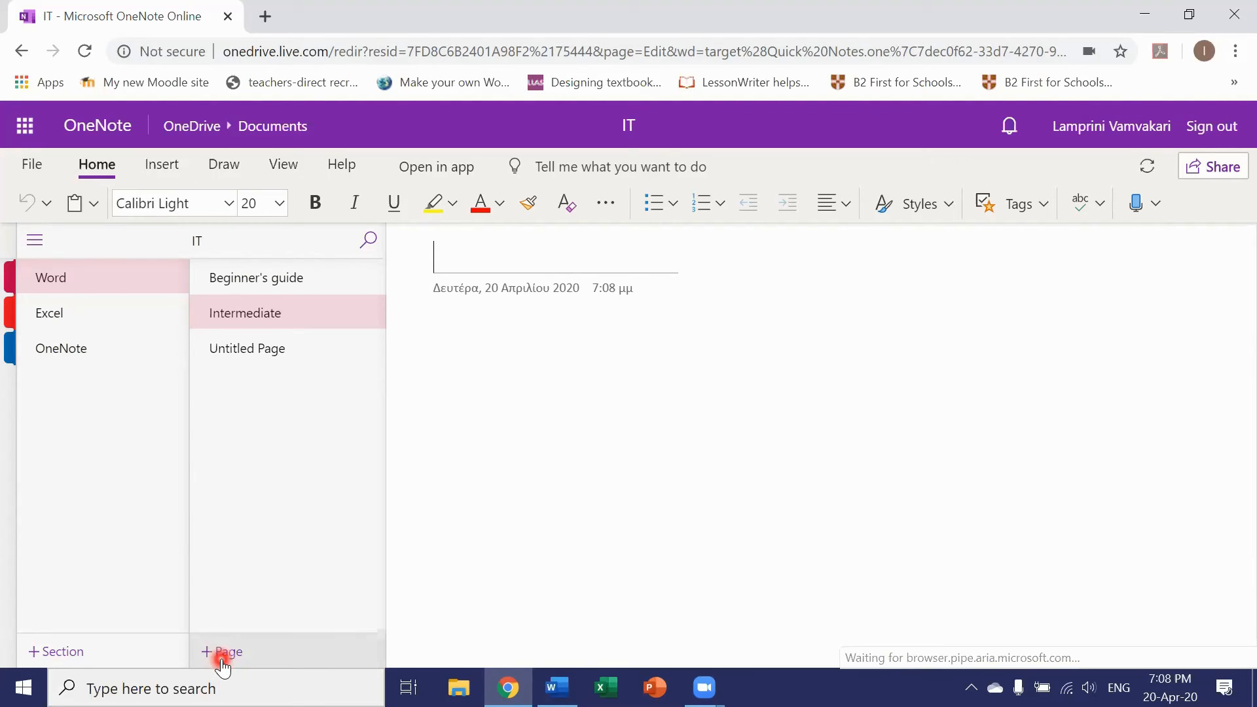
{"action": "left_click", "coordinate": [289, 336]}
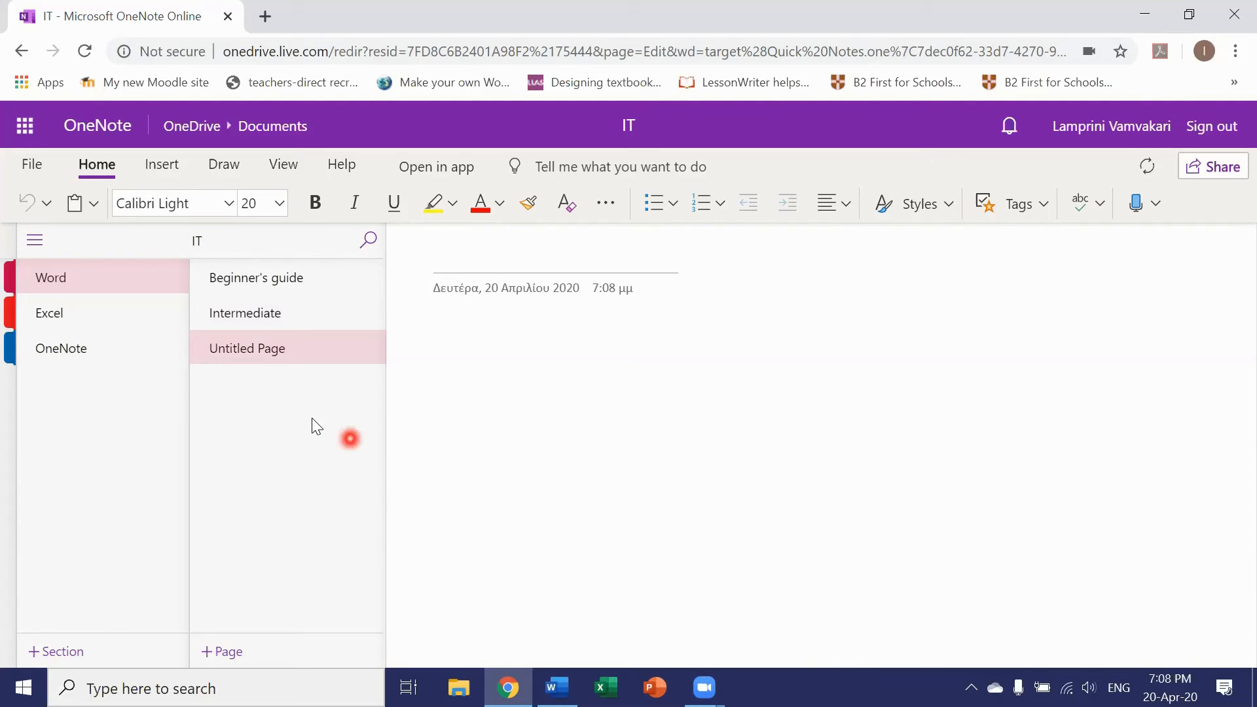
Title the Excel section's page "Beginner's" and add an untitled page after it.
{"action": "left_click", "coordinate": [60, 320]}
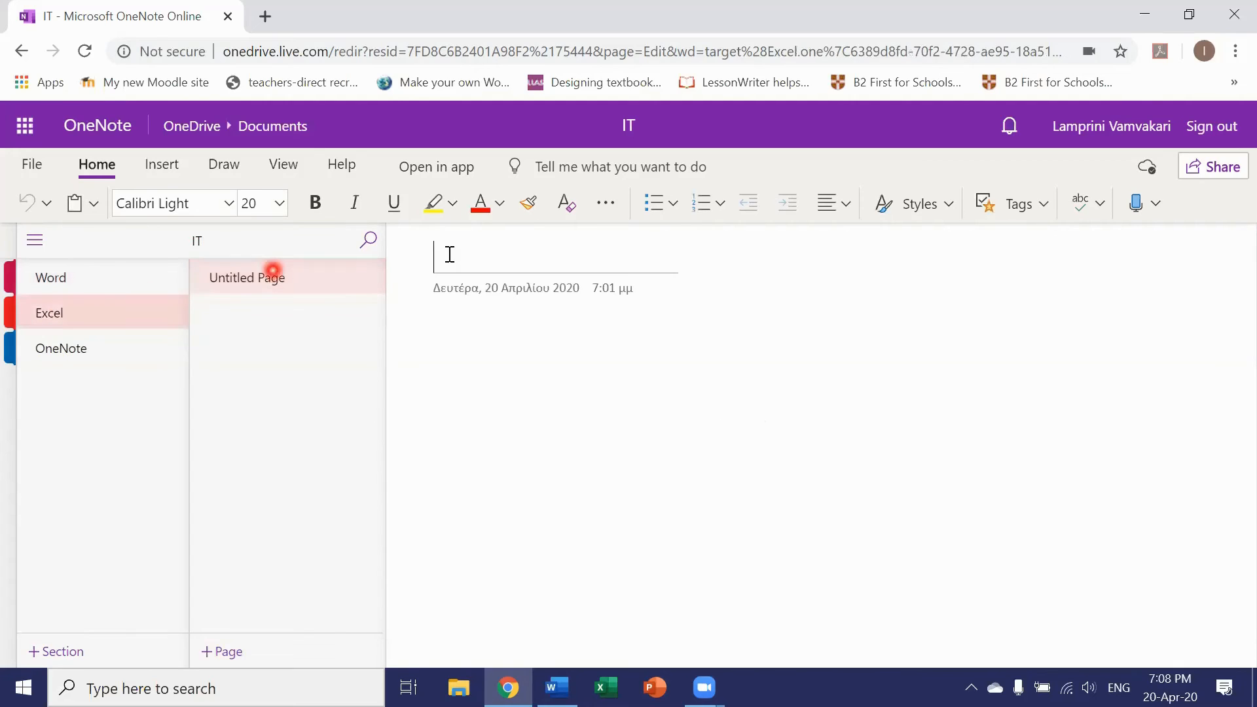
{"action": "left_click", "coordinate": [481, 261]}
{"action": "type", "text": "beginner's"}
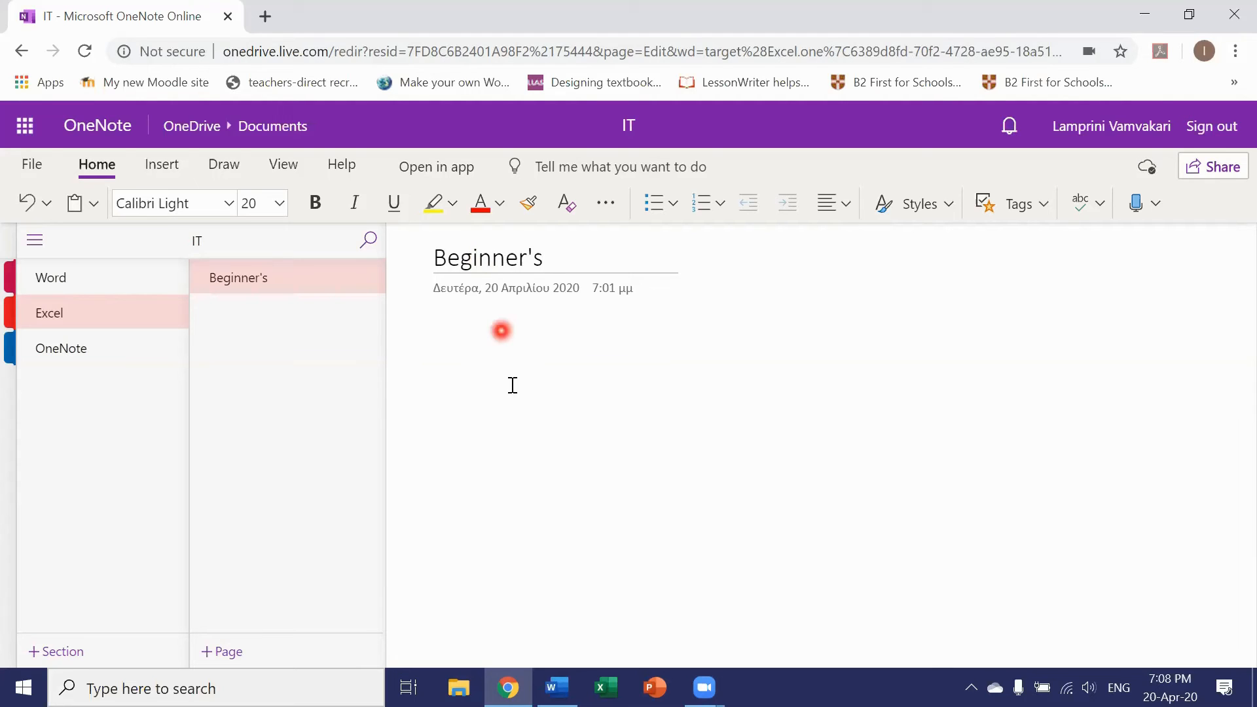
{"action": "left_click", "coordinate": [237, 645]}
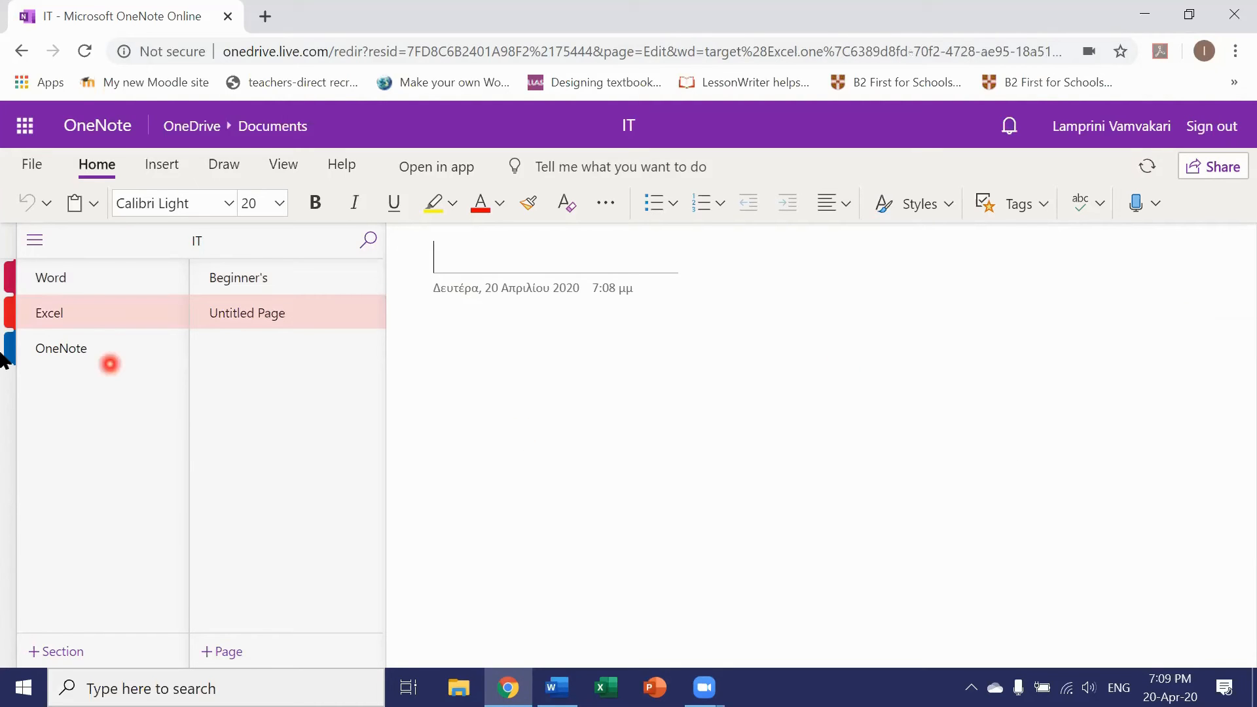
Add three untitled pages to the OneNote section.
{"action": "left_click", "coordinate": [87, 364]}
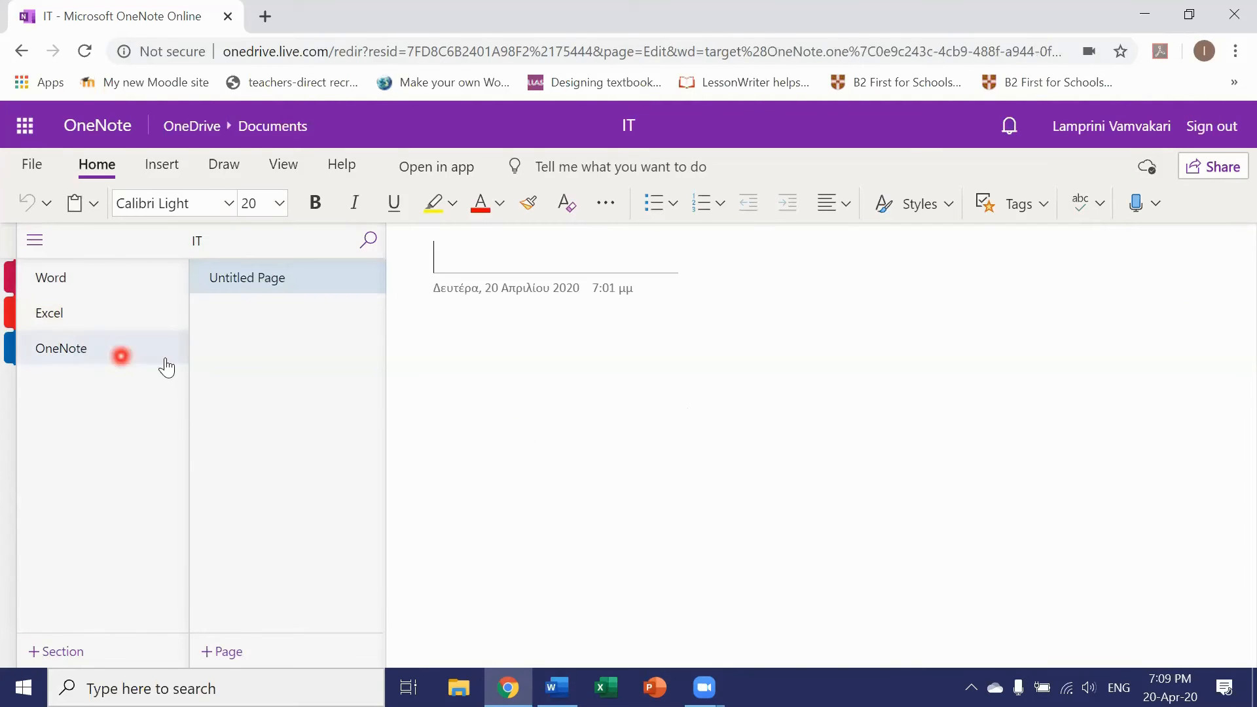
{"action": "left_click", "coordinate": [231, 658]}
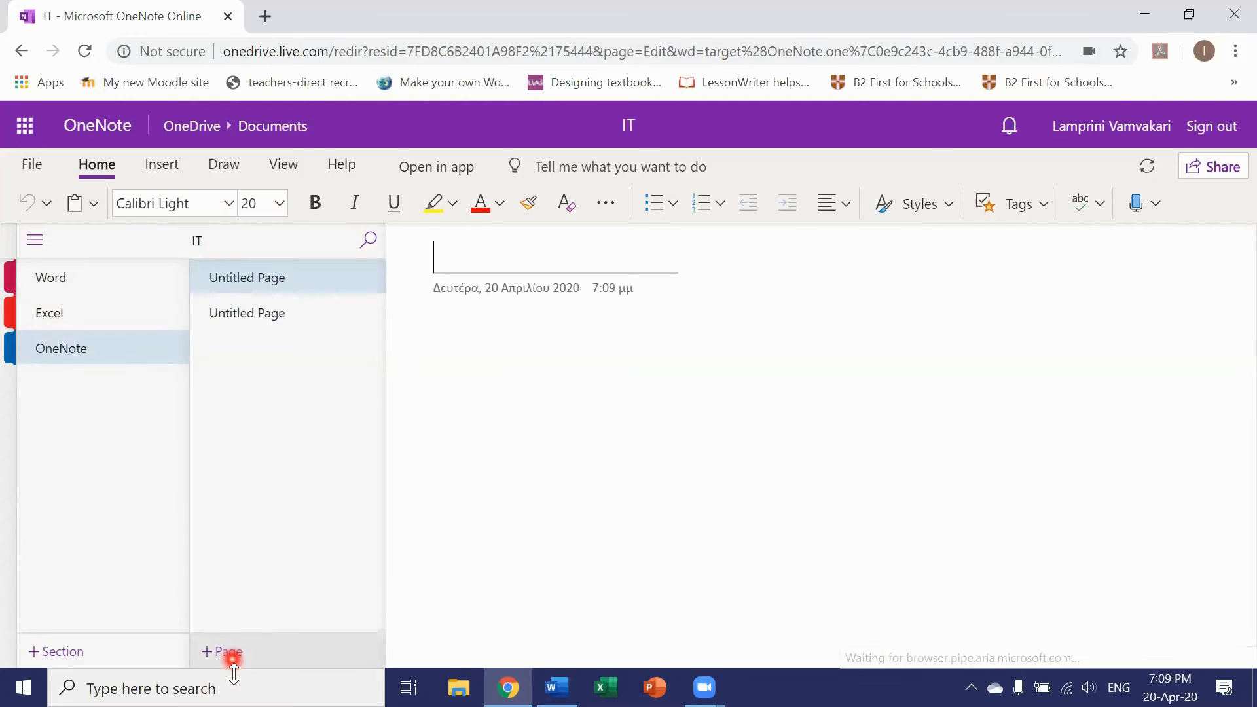
{"action": "left_click", "coordinate": [232, 658]}
{"action": "left_click", "coordinate": [232, 658]}
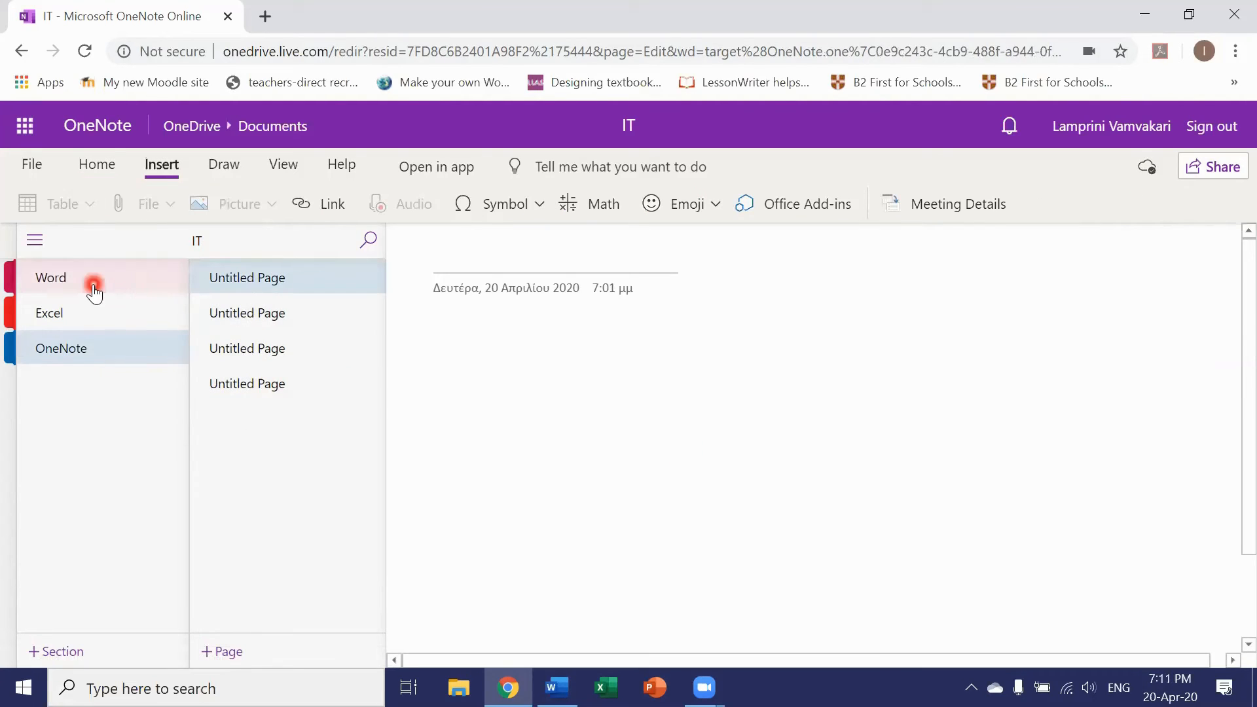
On the Word section's Beginner's guide page, use Select Objects or Type Text to select the first three text lines and the logo picture.
{"action": "left_click", "coordinate": [94, 285]}
{"action": "left_click", "coordinate": [245, 278]}
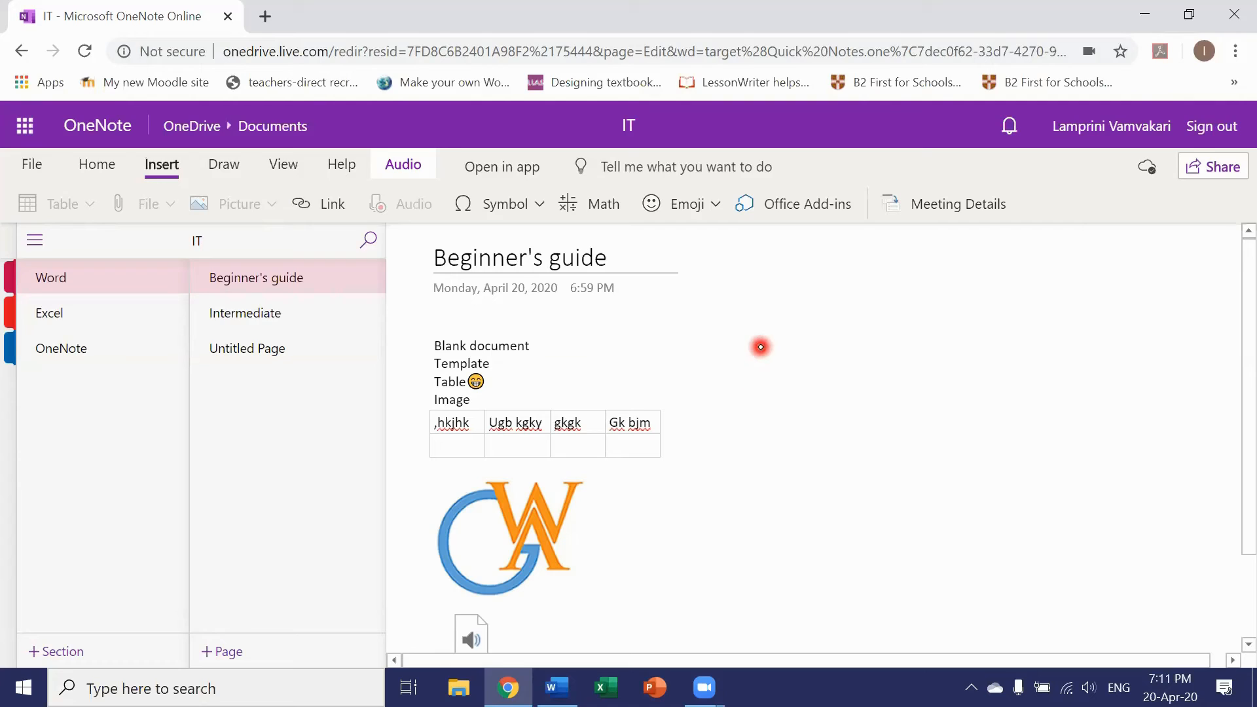
{"action": "left_click", "coordinate": [220, 169]}
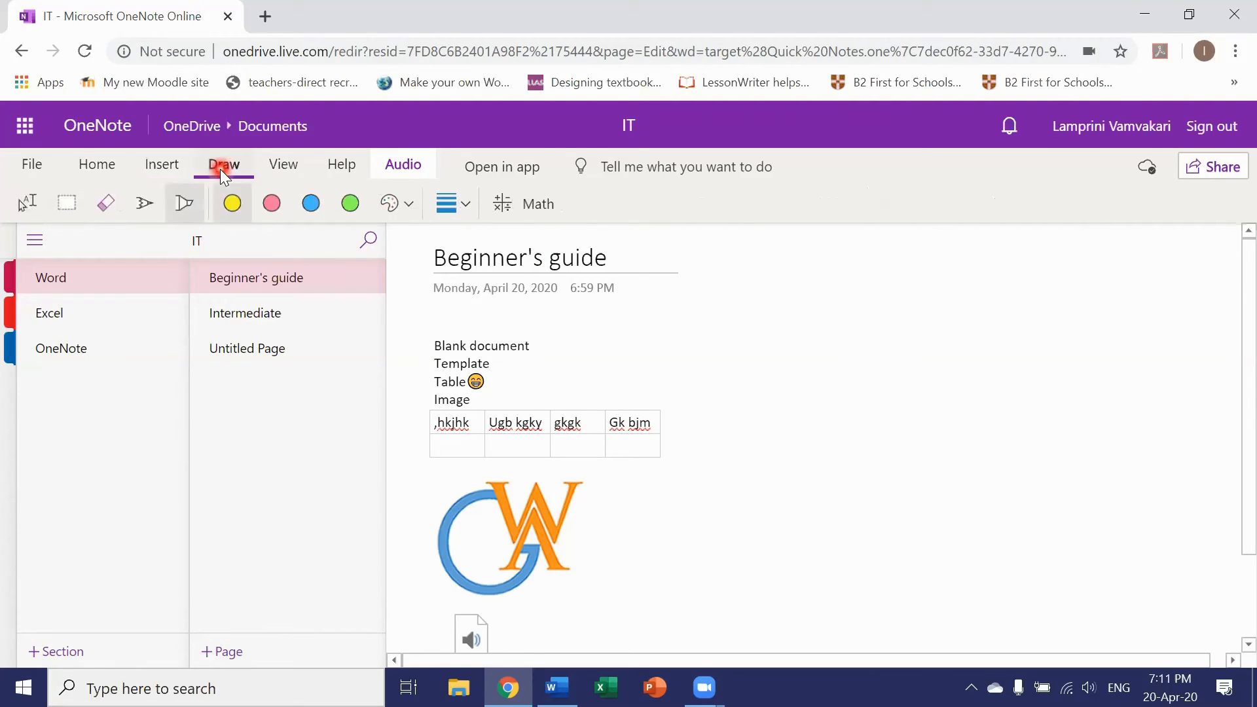
{"action": "left_click", "coordinate": [25, 203]}
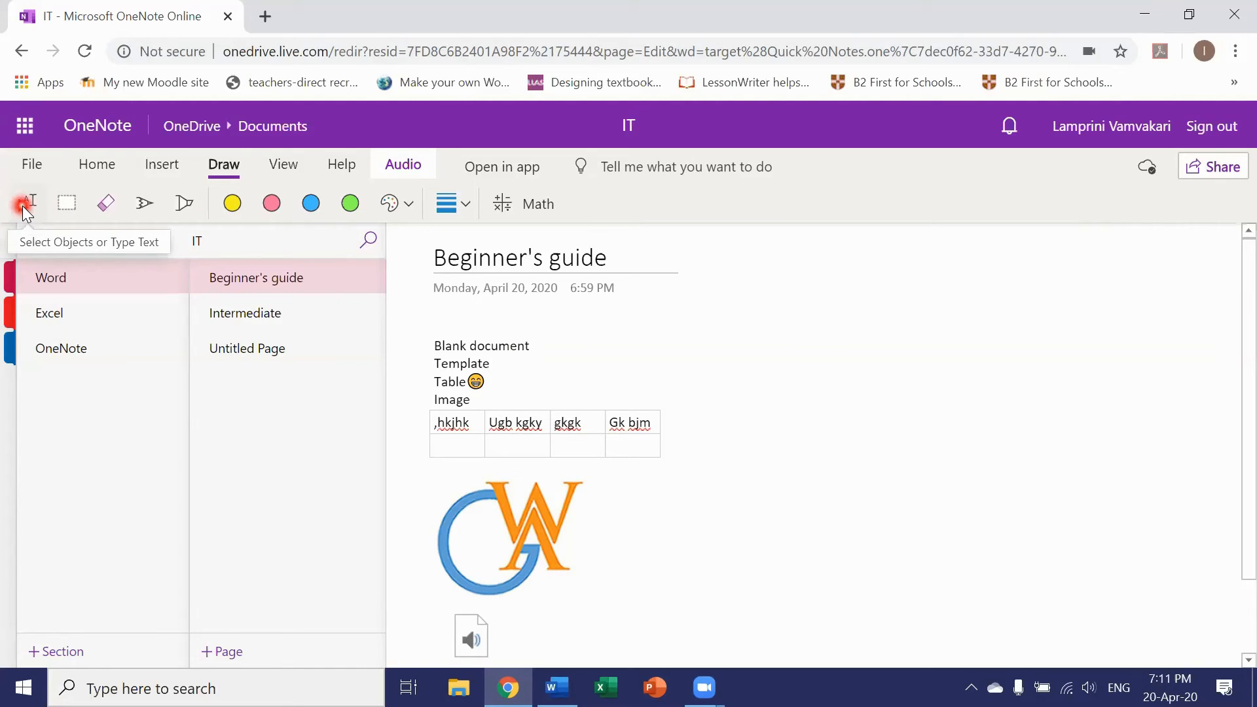
{"action": "left_click_drag", "start_coordinate": [443, 346], "coordinate": [530, 385]}
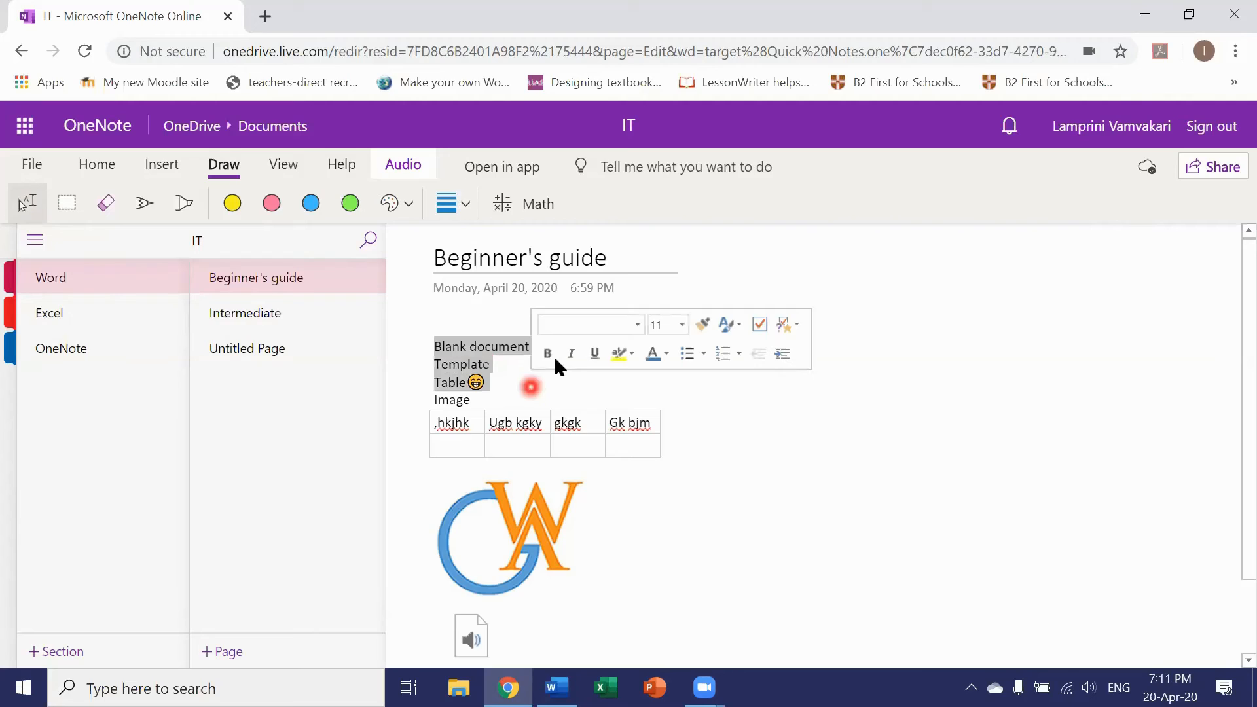
{"action": "left_click", "coordinate": [662, 380]}
{"action": "left_click", "coordinate": [661, 570]}
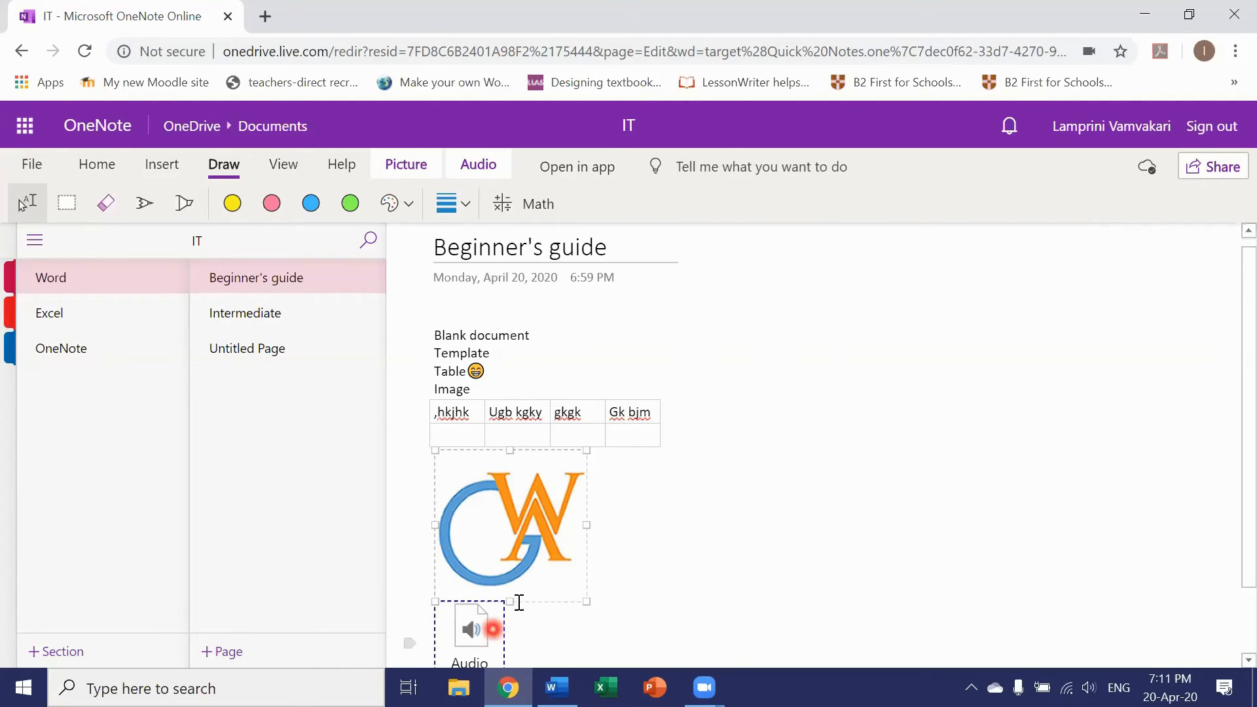
Add the sample text "ihlifdhijlo" below the audio recording.
{"action": "scroll", "coordinate": [516, 598], "scroll_direction": "down", "scroll_amount": 1}
{"action": "left_click", "coordinate": [452, 619]}
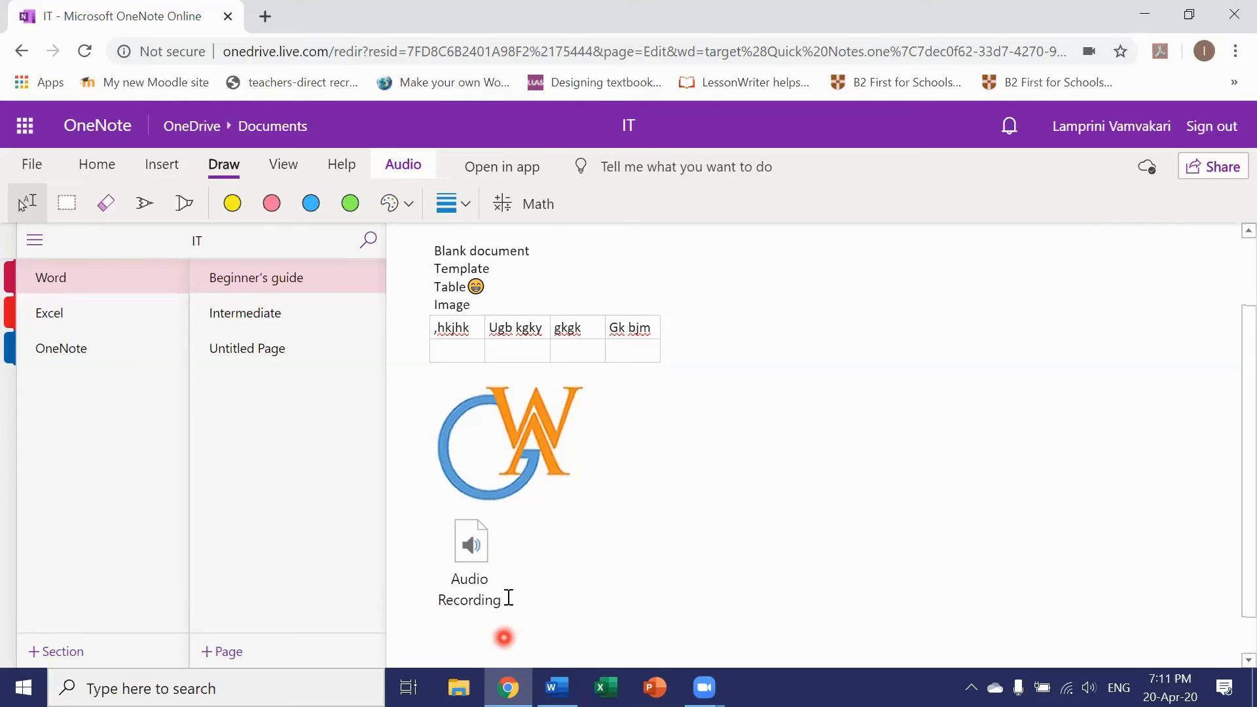
{"action": "type", "text": "ihlifdhijlo"}
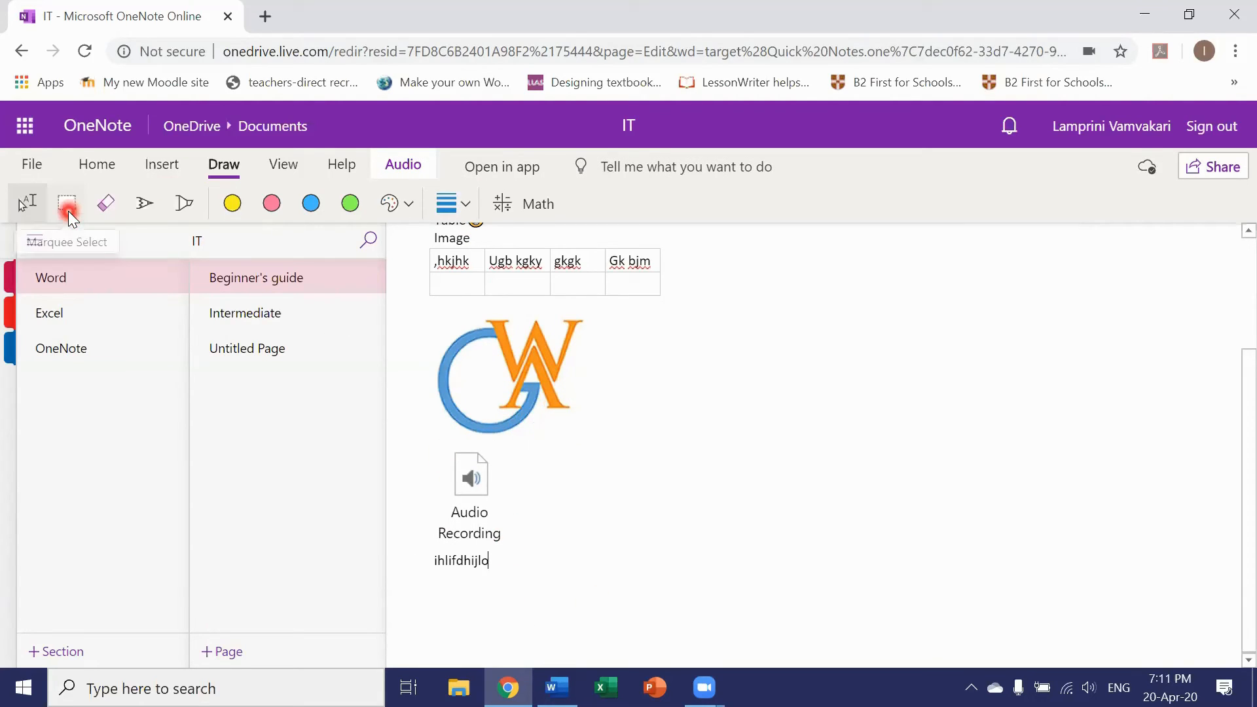
Draw black pen arrows beside the Blank document line, the table and the logo picture, plus a check mark after the logo's arrow.
{"action": "left_click", "coordinate": [112, 214]}
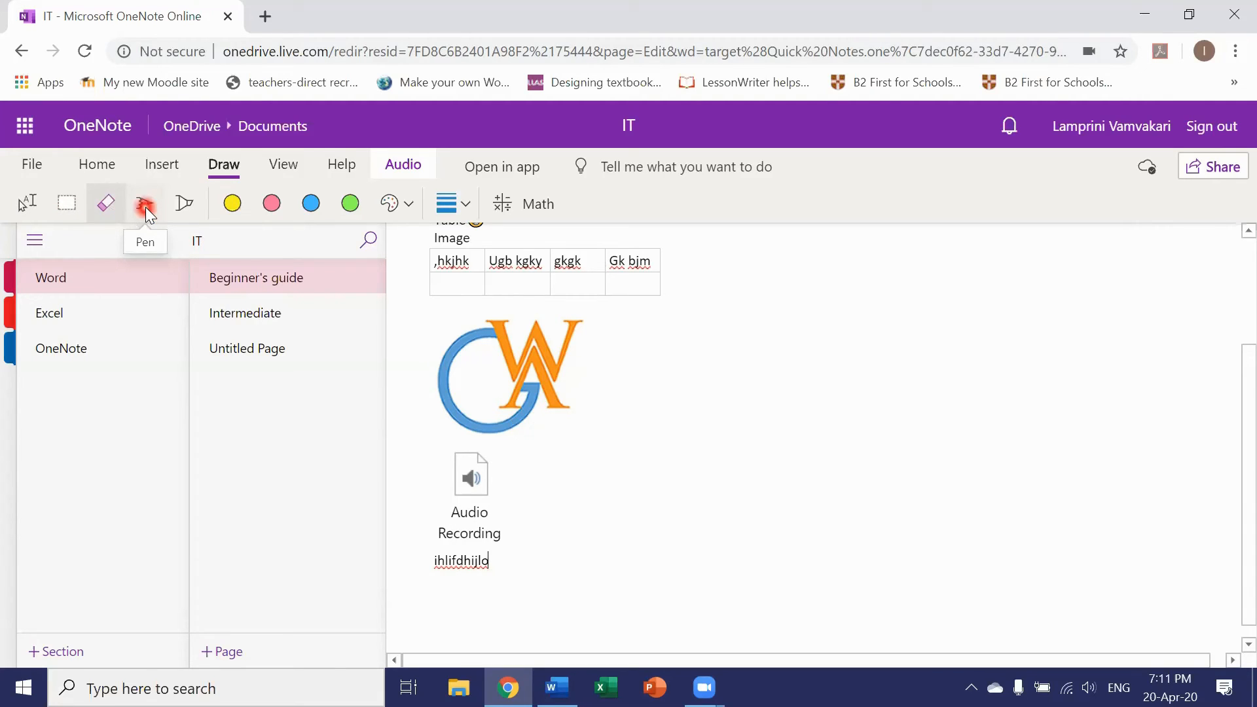
{"action": "left_click", "coordinate": [146, 207]}
{"action": "scroll", "coordinate": [646, 437], "scroll_direction": "up", "scroll_amount": 3}
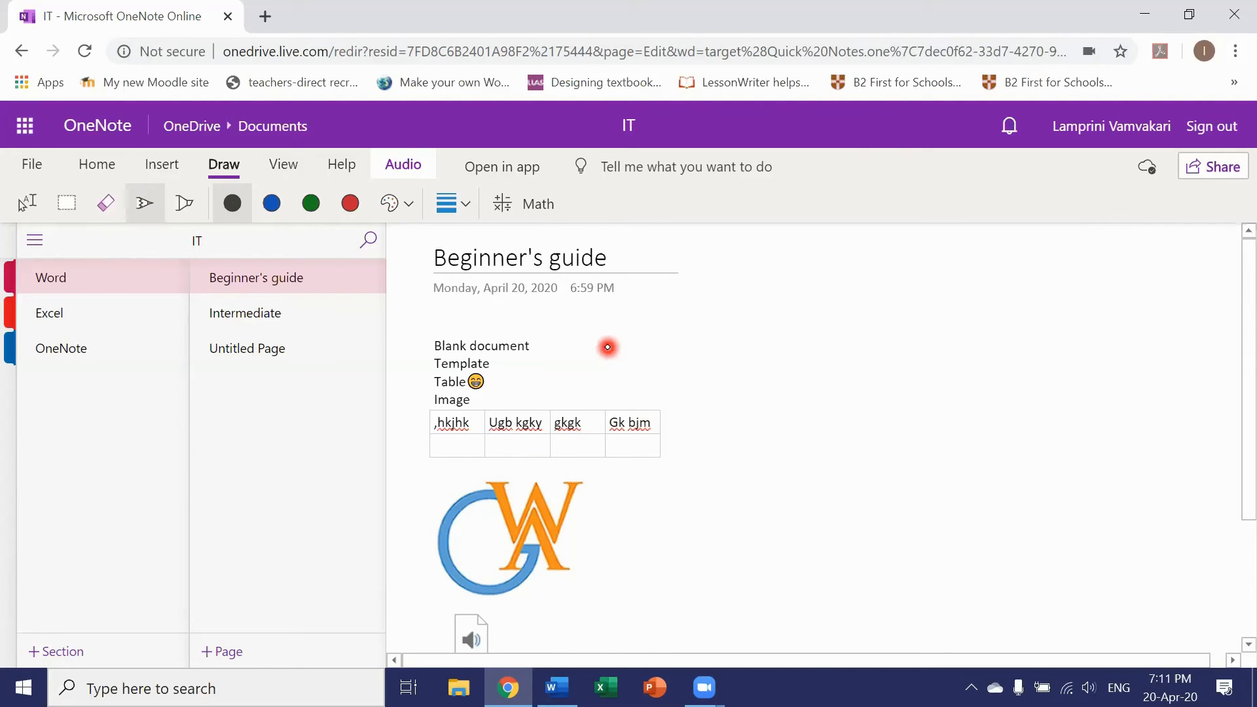
{"action": "mouse_move", "coordinate": [608, 347]}
{"action": "left_mouse_down"}
{"action": "mouse_move", "coordinate": [557, 345]}
{"action": "mouse_move", "coordinate": [667, 300]}
{"action": "mouse_move", "coordinate": [682, 303]}
{"action": "mouse_move", "coordinate": [687, 334]}
{"action": "left_mouse_up"}
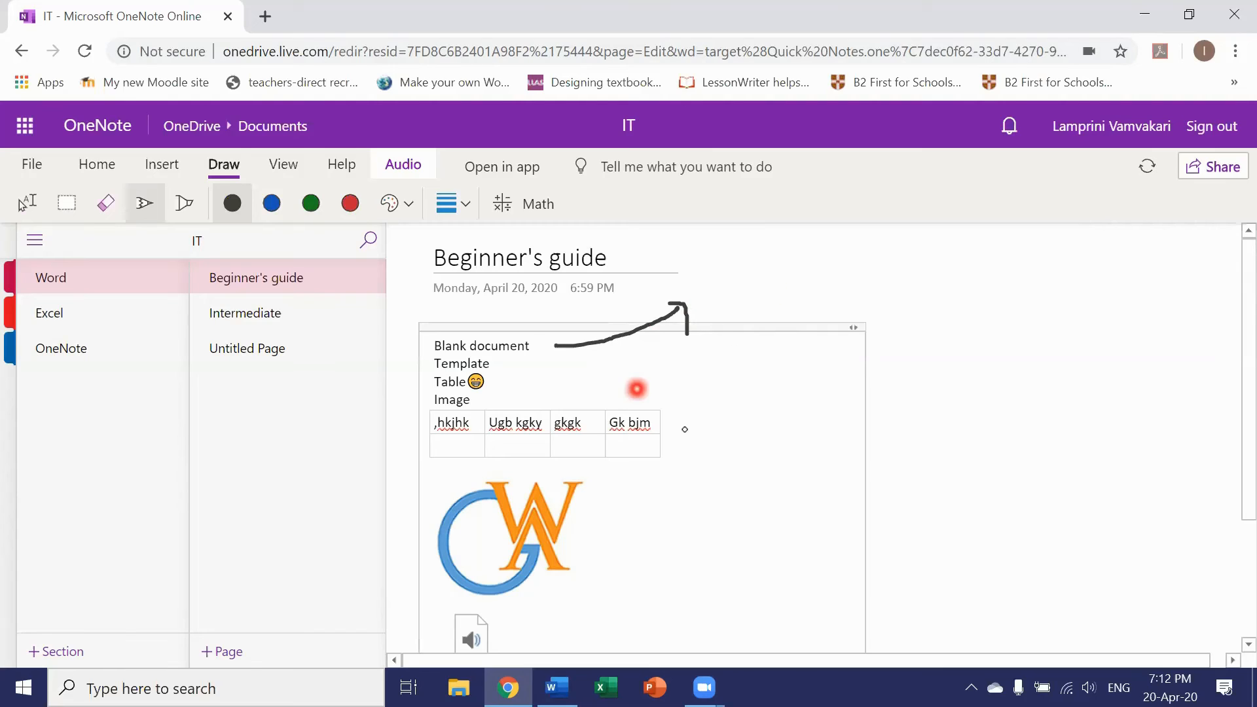
{"action": "mouse_move", "coordinate": [676, 429]}
{"action": "left_mouse_down"}
{"action": "mouse_move", "coordinate": [743, 419]}
{"action": "mouse_move", "coordinate": [747, 446]}
{"action": "left_mouse_up"}
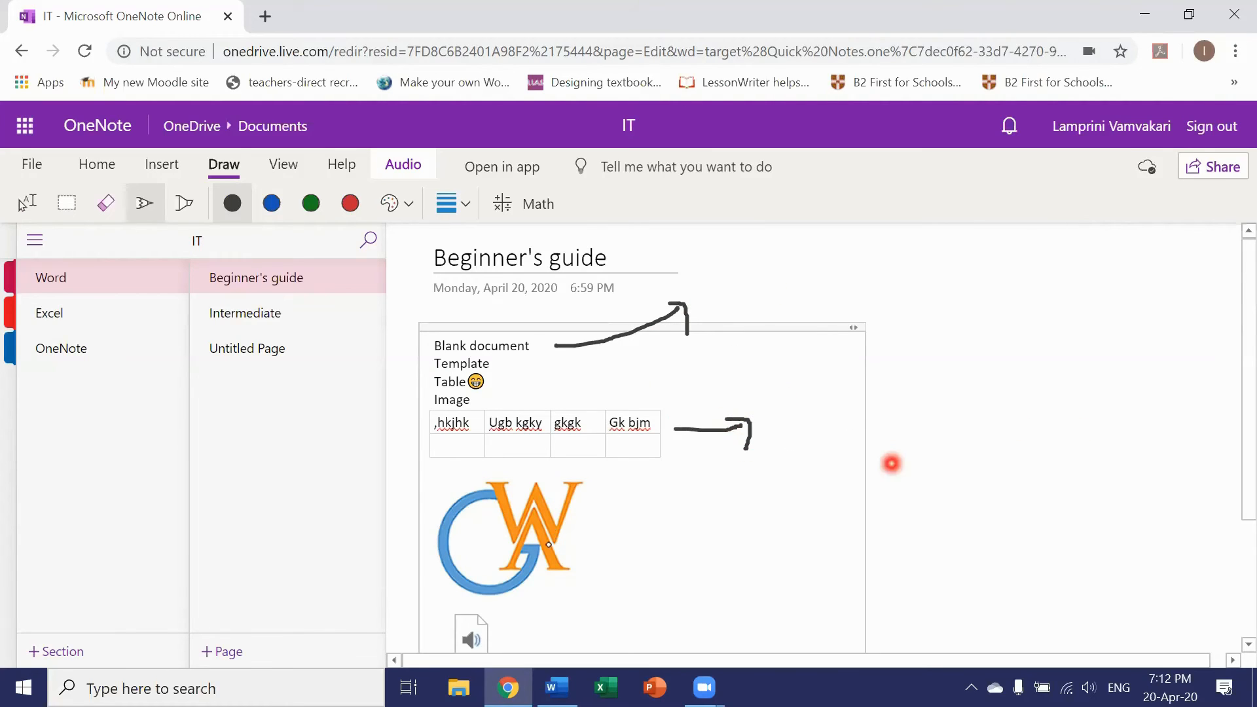
{"action": "mouse_move", "coordinate": [602, 538]}
{"action": "left_mouse_down"}
{"action": "mouse_move", "coordinate": [663, 538]}
{"action": "mouse_move", "coordinate": [656, 528]}
{"action": "mouse_move", "coordinate": [665, 555]}
{"action": "mouse_move", "coordinate": [743, 498]}
{"action": "left_mouse_up"}
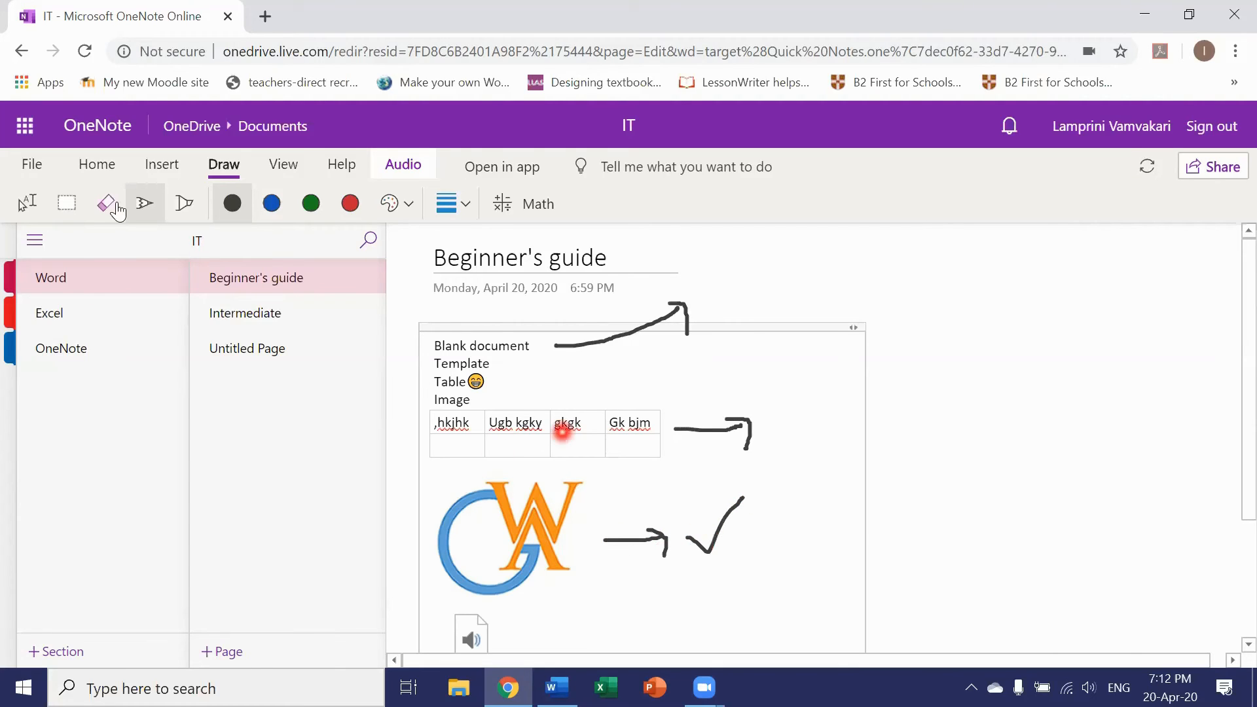
Highlight the Blank document and Table lines in yellow with the highlighter.
{"action": "left_click", "coordinate": [189, 203]}
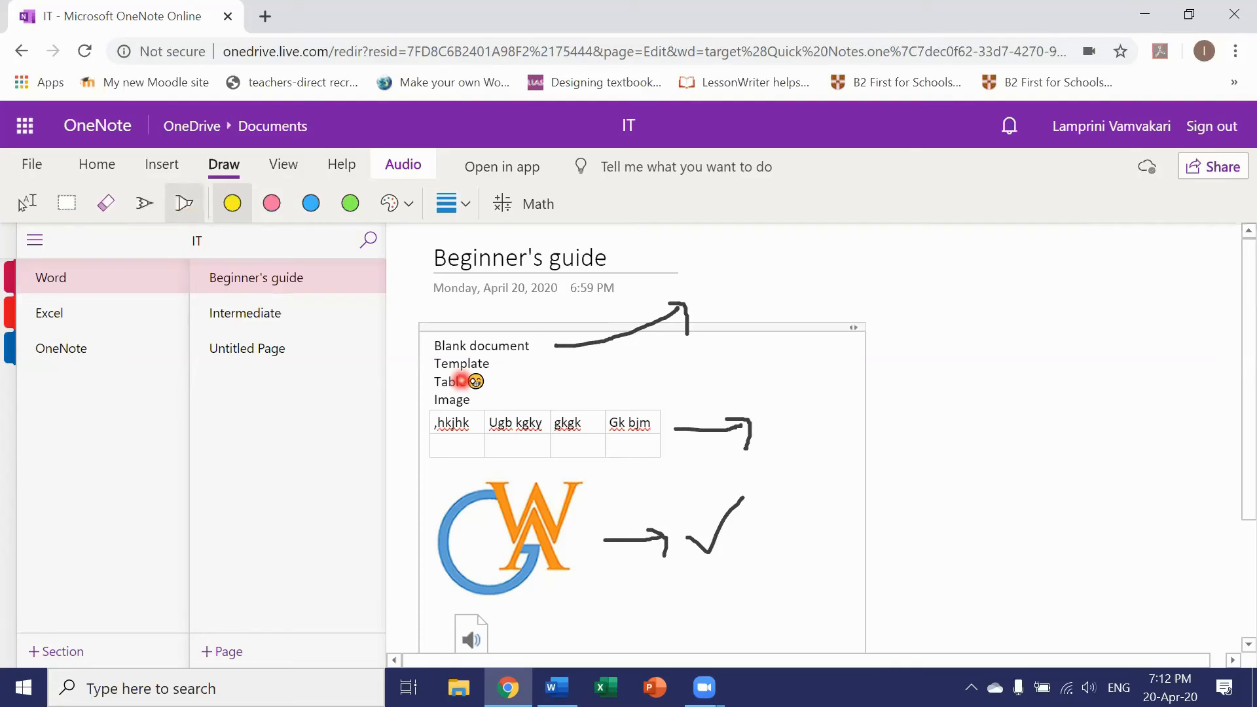
{"action": "left_click_drag", "start_coordinate": [514, 345], "coordinate": [533, 345]}
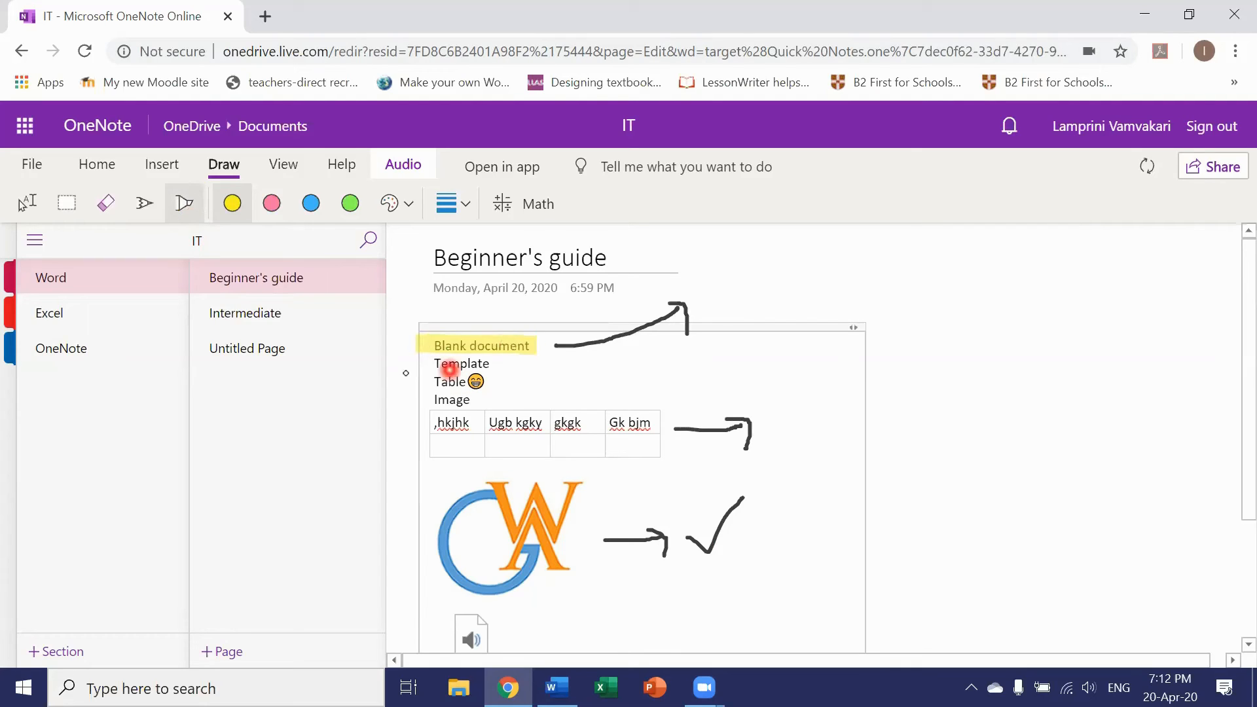
{"action": "left_click_drag", "start_coordinate": [425, 382], "coordinate": [484, 382]}
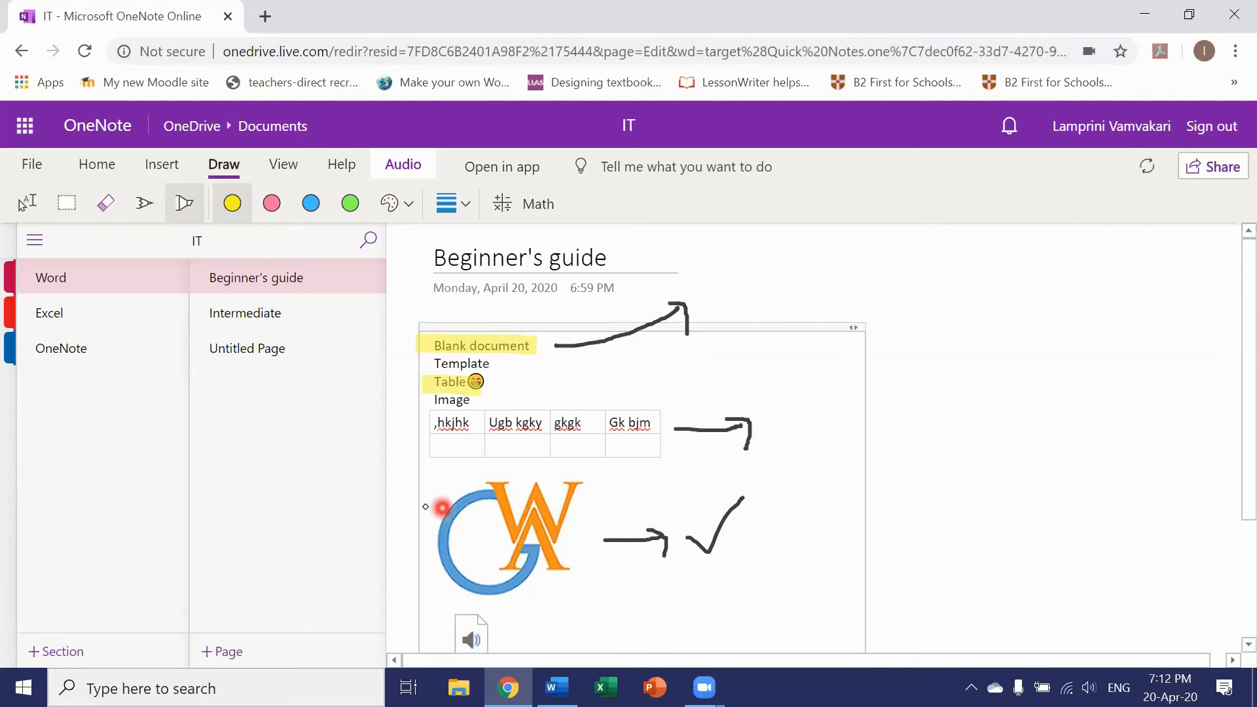
{"action": "left_click", "coordinate": [232, 203]}
{"action": "left_click", "coordinate": [233, 203]}
Erase the pen arrows, the check mark and both yellow highlights from the Beginner's guide page.
{"action": "left_click", "coordinate": [106, 203]}
{"action": "mouse_move", "coordinate": [524, 347]}
{"action": "left_mouse_down"}
{"action": "mouse_move", "coordinate": [688, 309]}
{"action": "mouse_move", "coordinate": [678, 427]}
{"action": "mouse_move", "coordinate": [746, 427]}
{"action": "mouse_move", "coordinate": [714, 511]}
{"action": "mouse_move", "coordinate": [638, 551]}
{"action": "mouse_move", "coordinate": [654, 533]}
{"action": "left_mouse_up"}
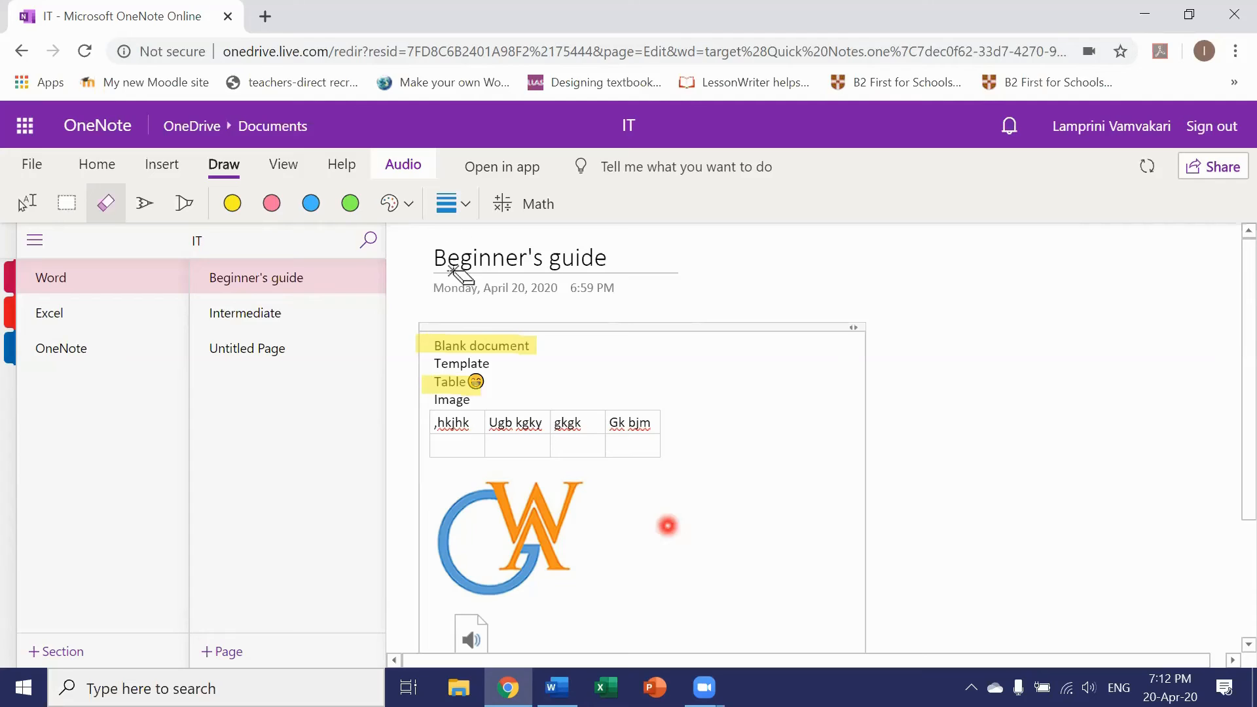
{"action": "mouse_move", "coordinate": [469, 343]}
{"action": "left_mouse_down"}
{"action": "mouse_move", "coordinate": [480, 360]}
{"action": "mouse_move", "coordinate": [532, 372]}
{"action": "left_mouse_up"}
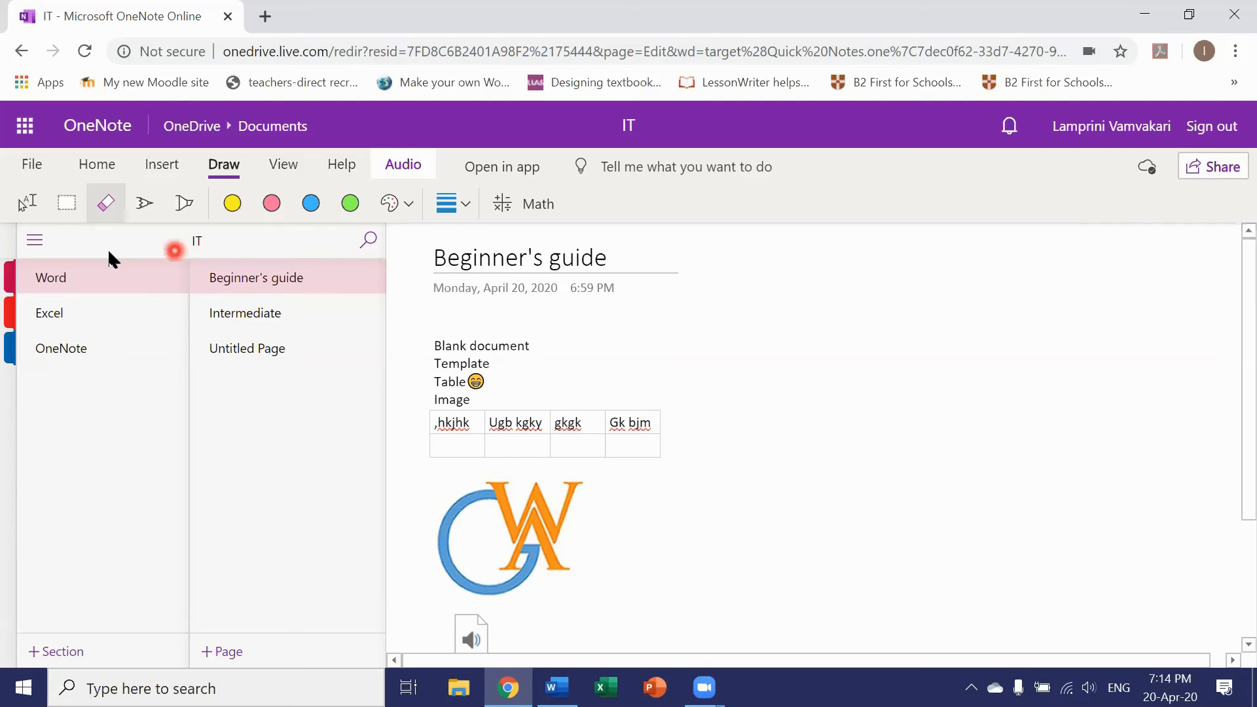
Show the list of notebooks and hide it again.
{"action": "left_click", "coordinate": [35, 241]}
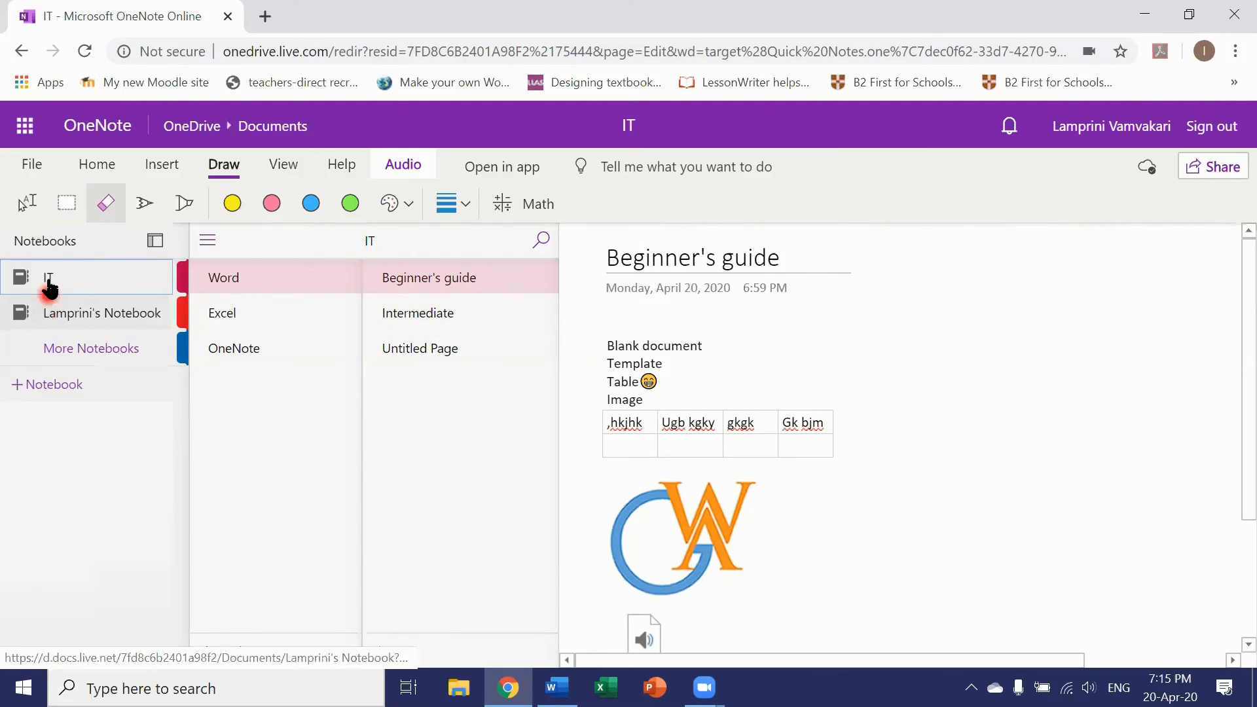
{"action": "left_click", "coordinate": [207, 241]}
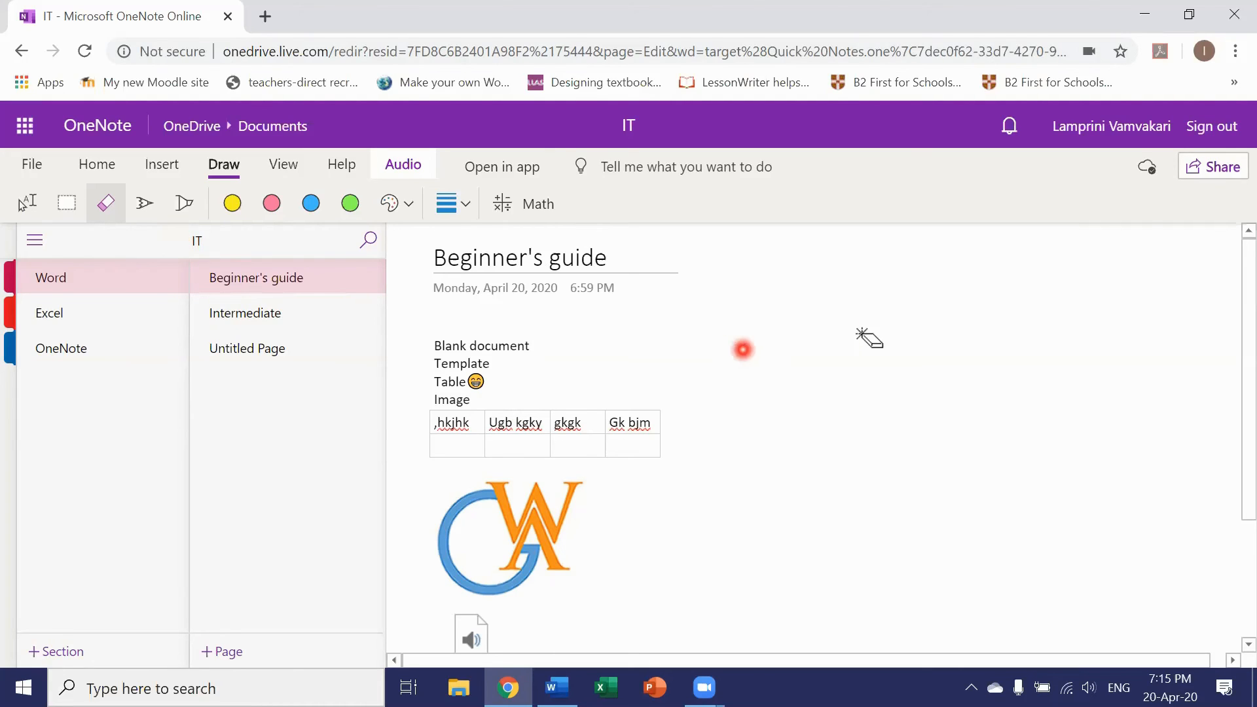
Examine the IT notebook's sharing link settings for editing permission, expiration date and password without applying changes.
{"action": "left_click", "coordinate": [1210, 168]}
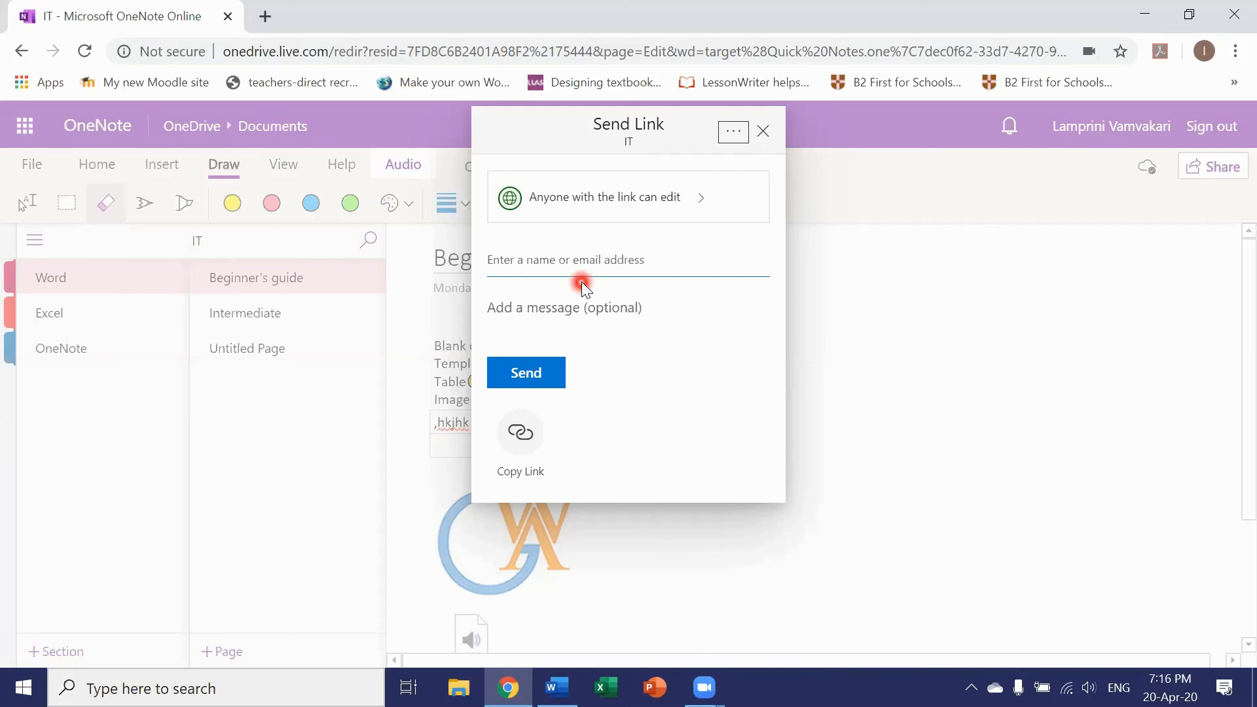
{"action": "left_click", "coordinate": [696, 208]}
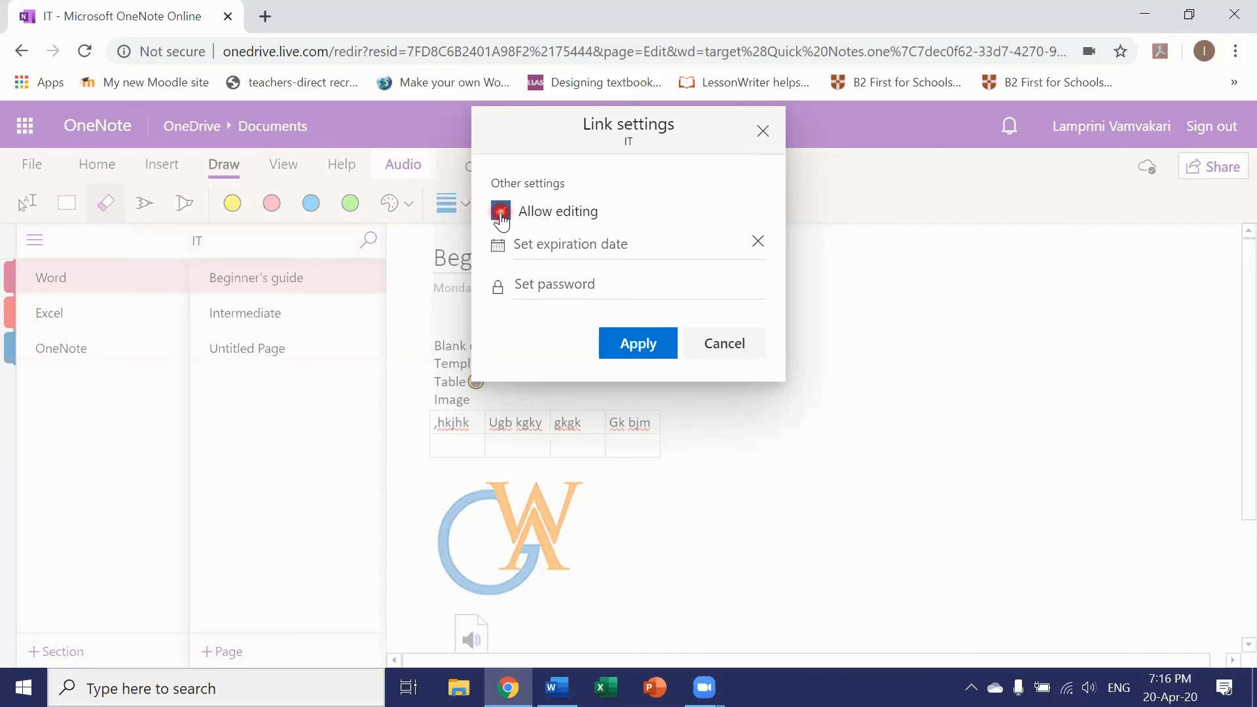
{"action": "left_click", "coordinate": [538, 247]}
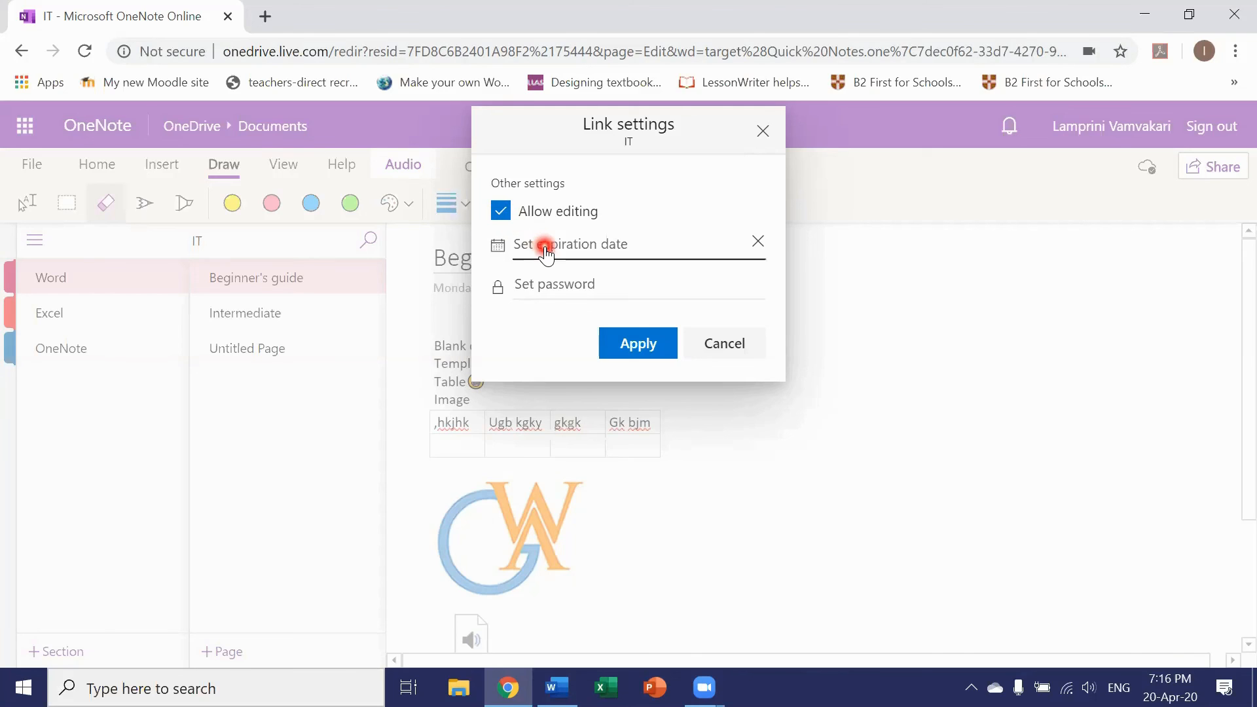
{"action": "left_click", "coordinate": [518, 287]}
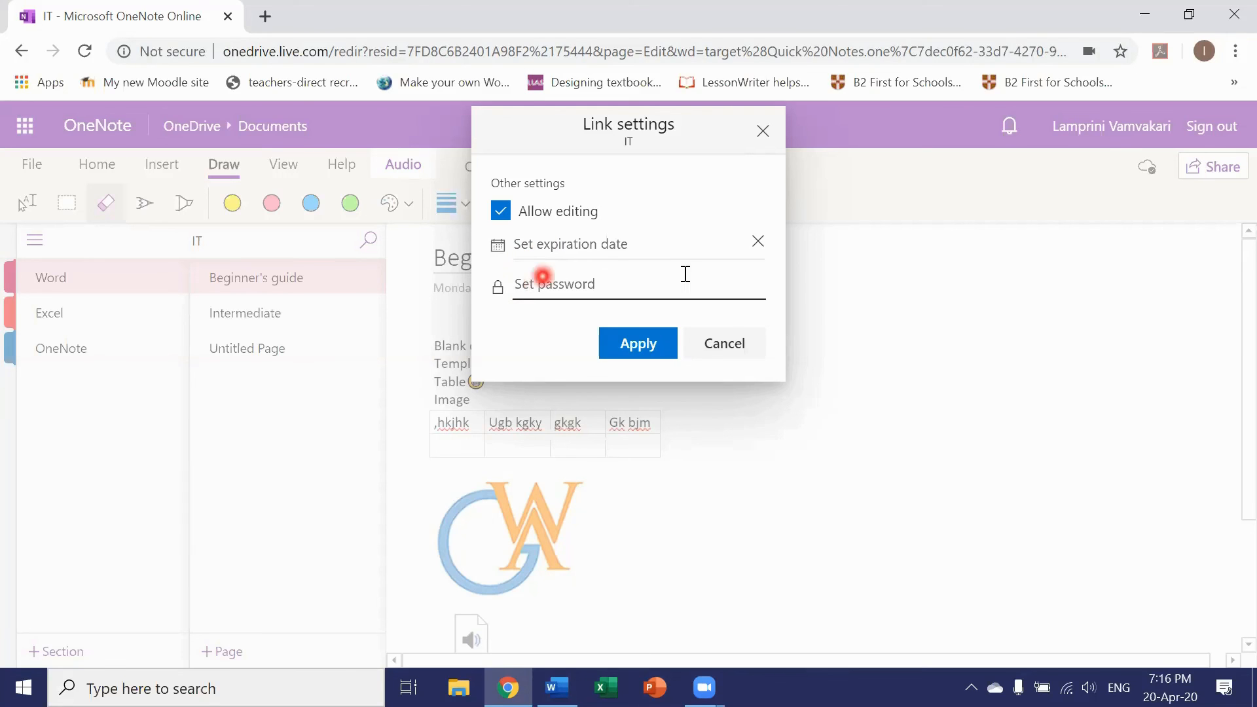
{"action": "left_click", "coordinate": [742, 348]}
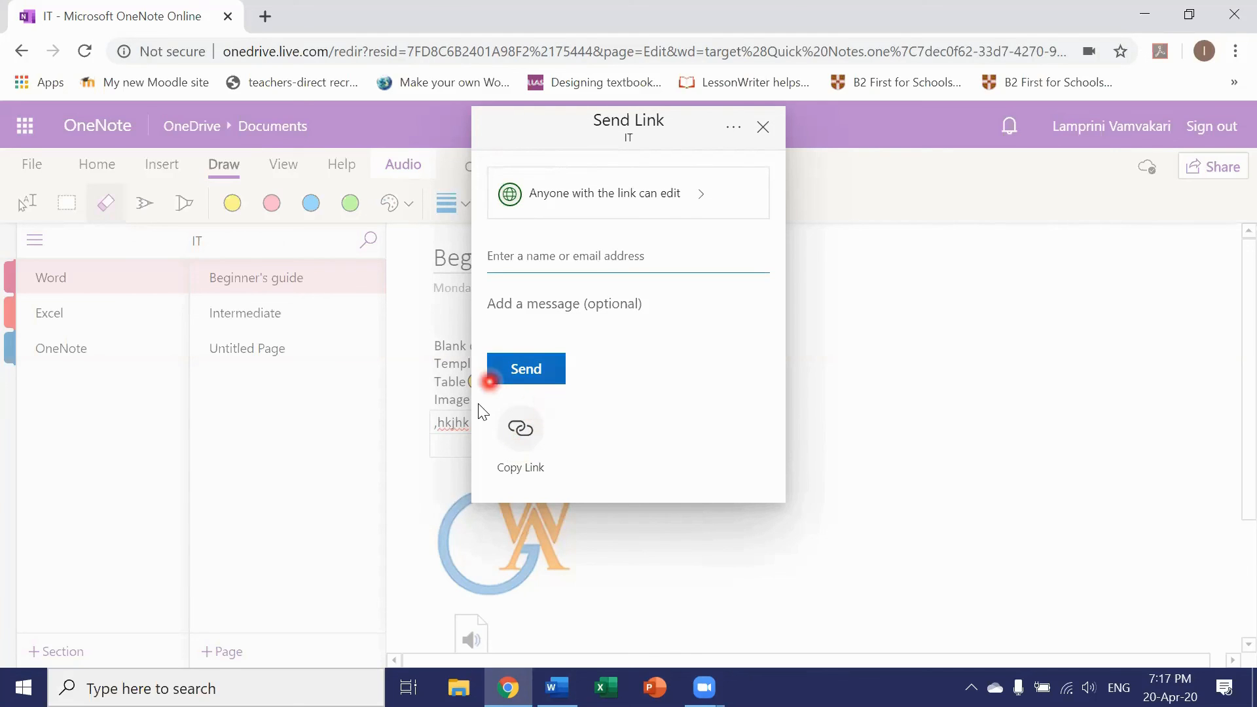
Copy the sharing link to the IT notebook with the option that anyone with the link can edit, and close the sharing dialog.
{"action": "left_click", "coordinate": [522, 434]}
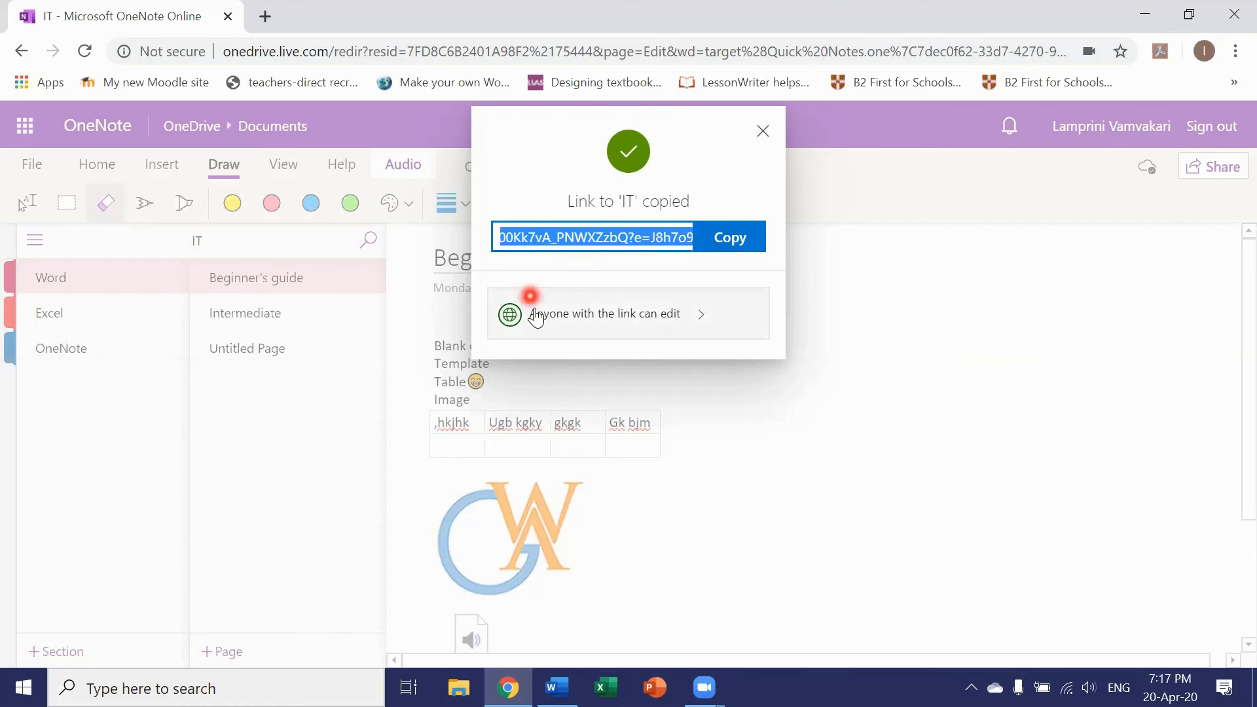
{"action": "left_click", "coordinate": [703, 321]}
{"action": "left_click", "coordinate": [722, 346]}
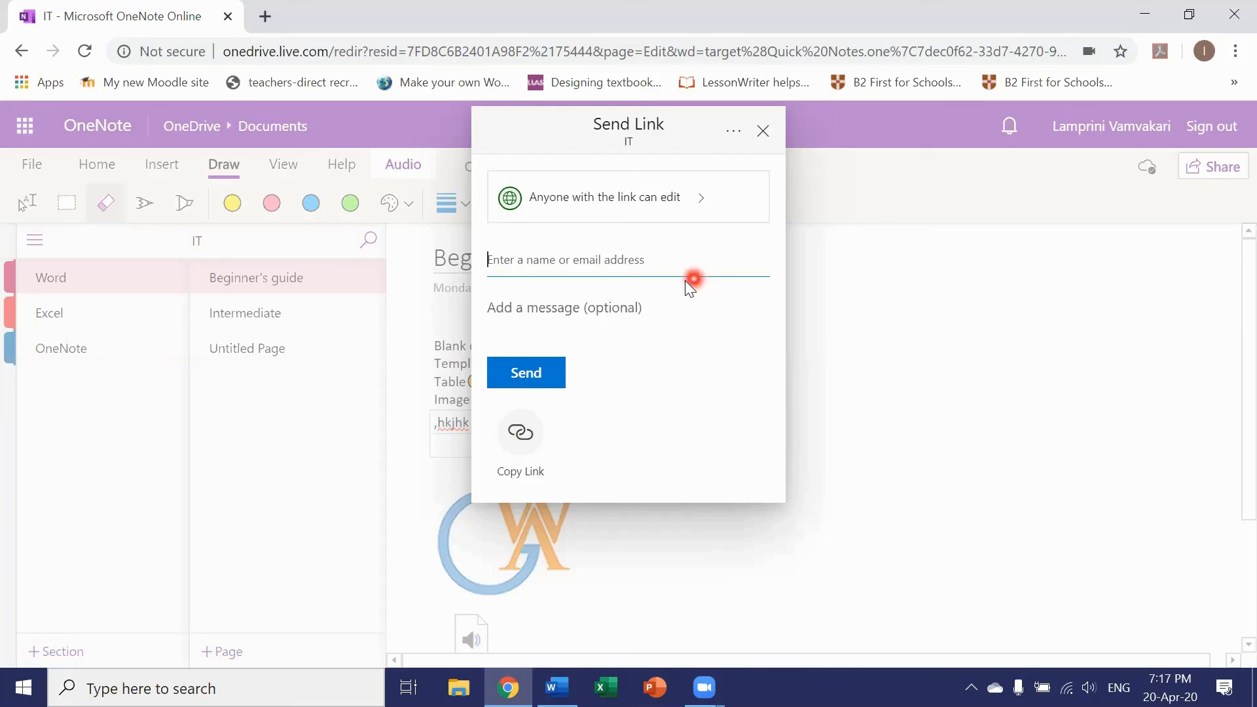
{"action": "left_click", "coordinate": [518, 427]}
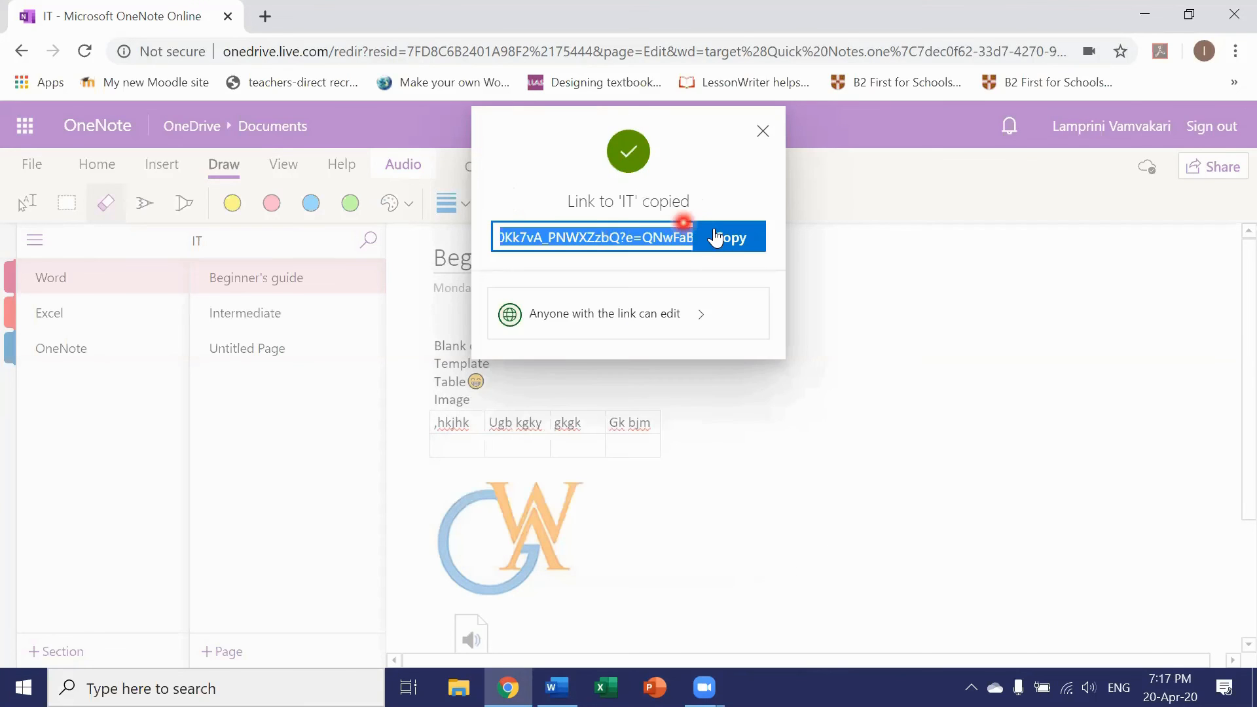
{"action": "left_click", "coordinate": [746, 239]}
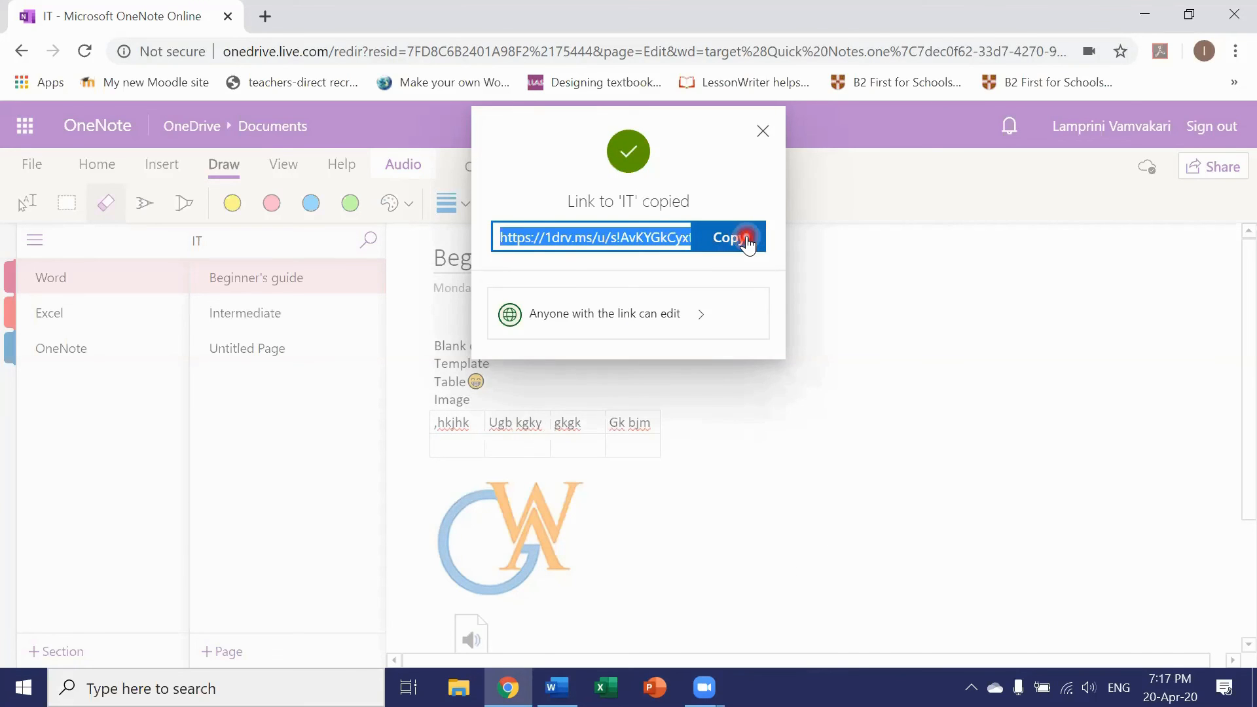
{"action": "left_click", "coordinate": [868, 382]}
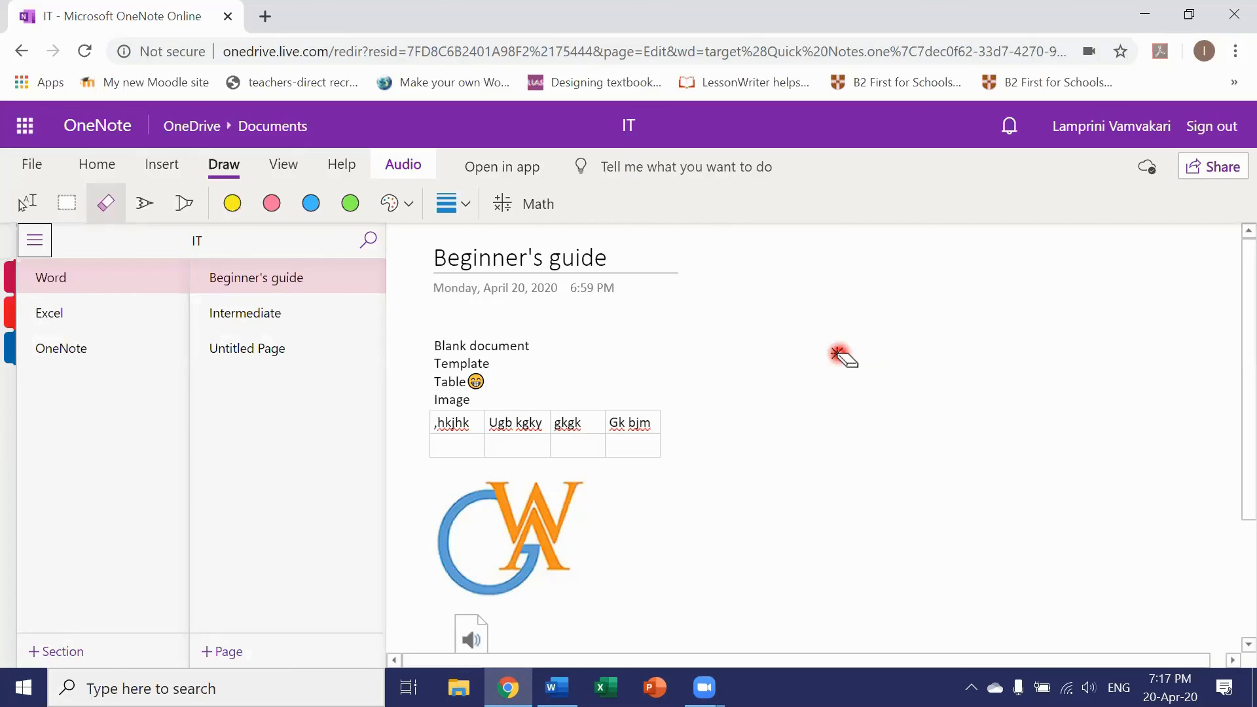